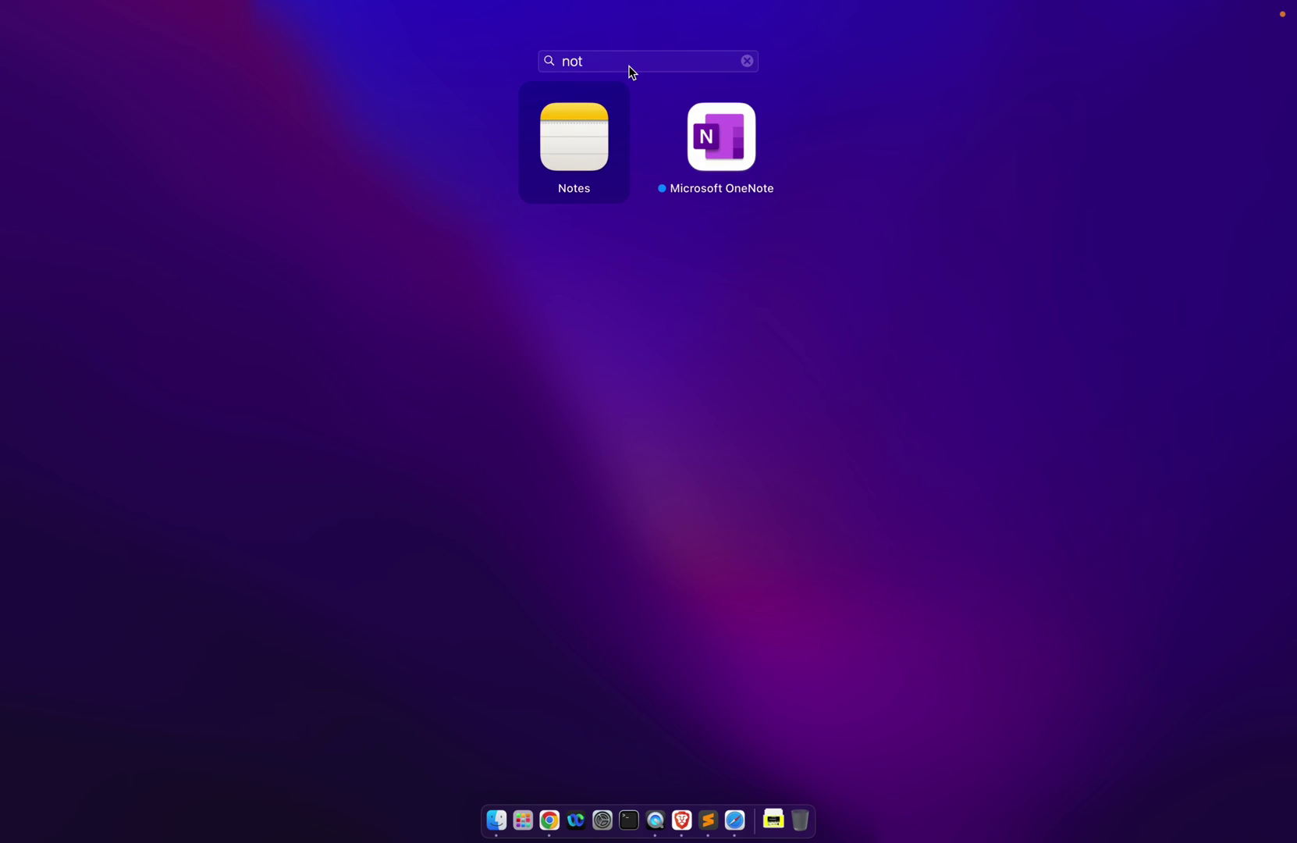
- Open the CodeWeavers homepage from the search results and go to the CrossOver trial download page
key(BackSpace)
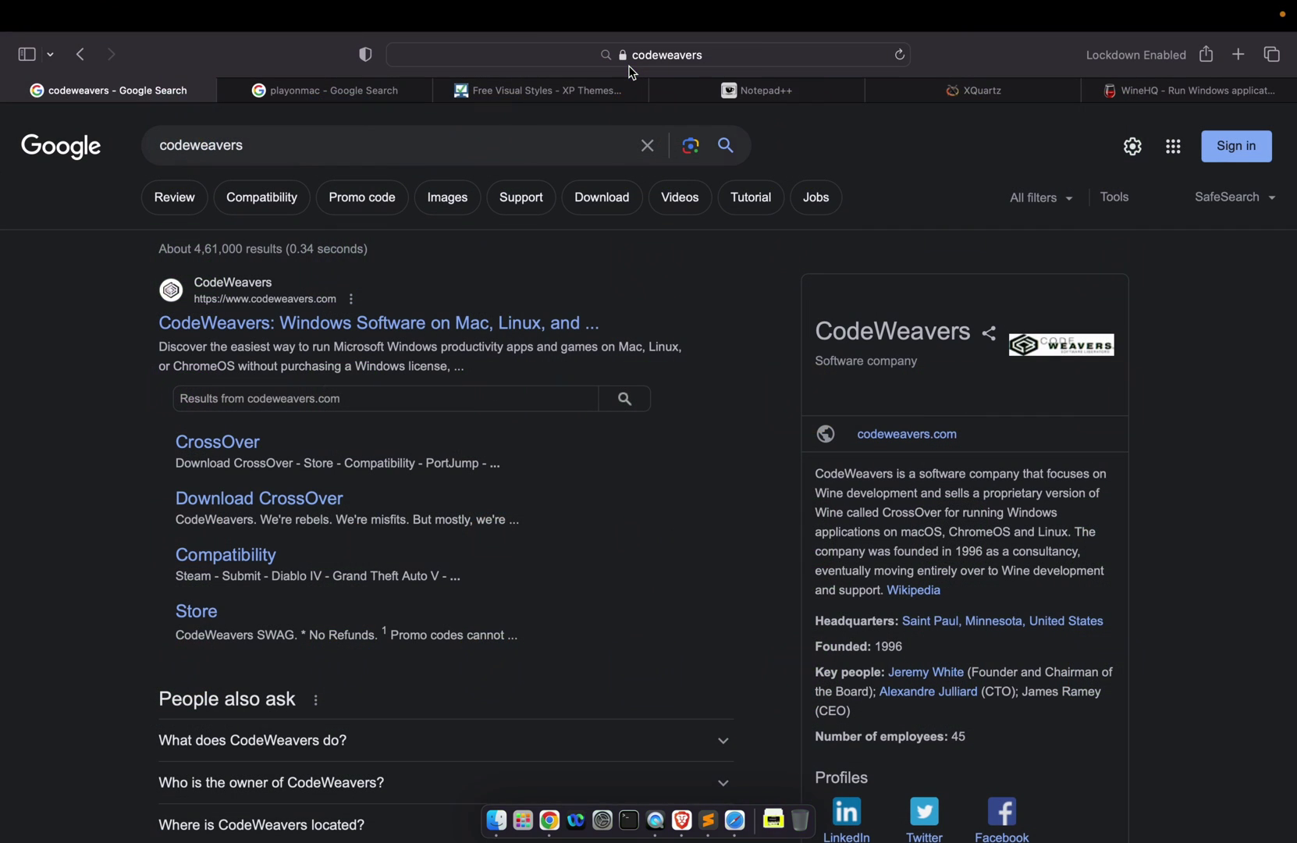
click(349, 326)
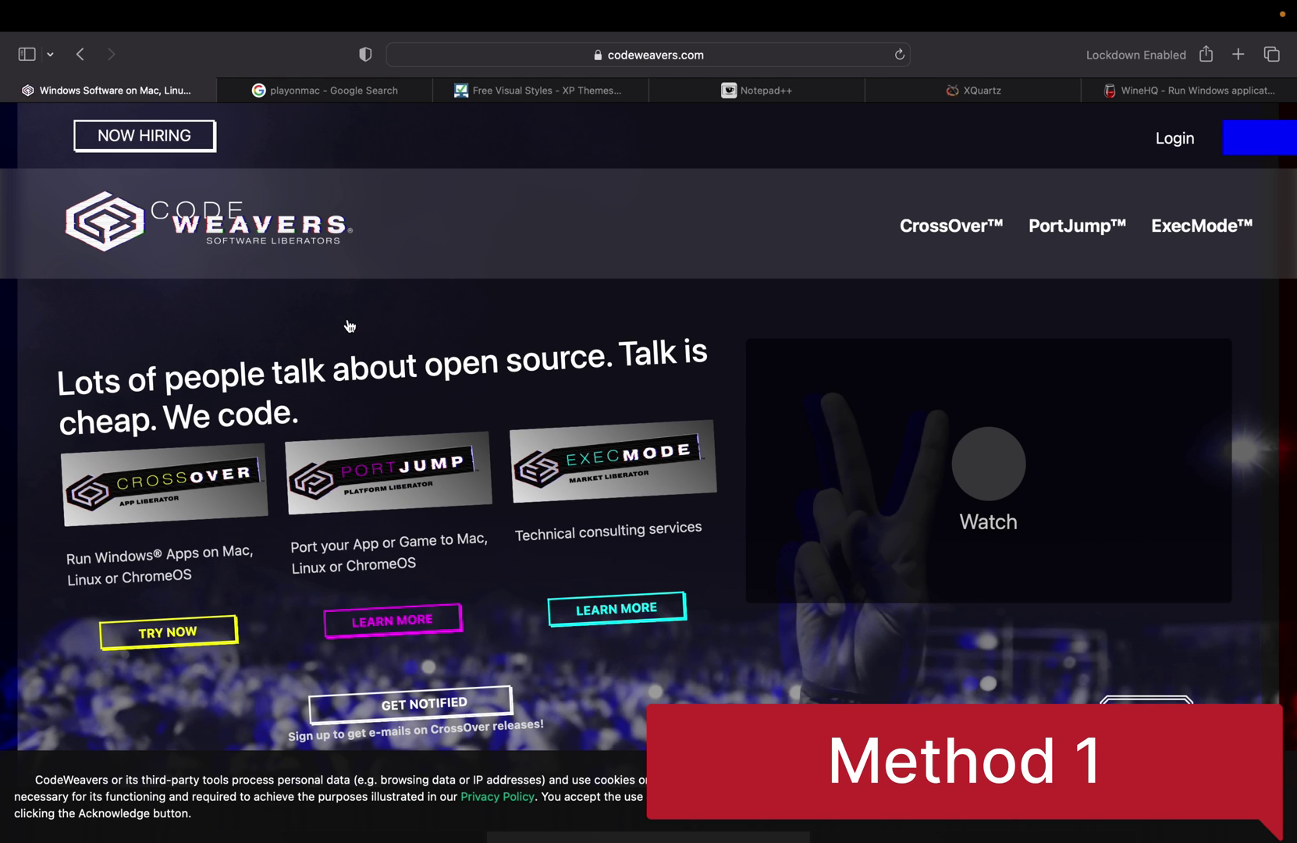
scroll(349, 327, down, 3)
scroll(349, 326, down, 3)
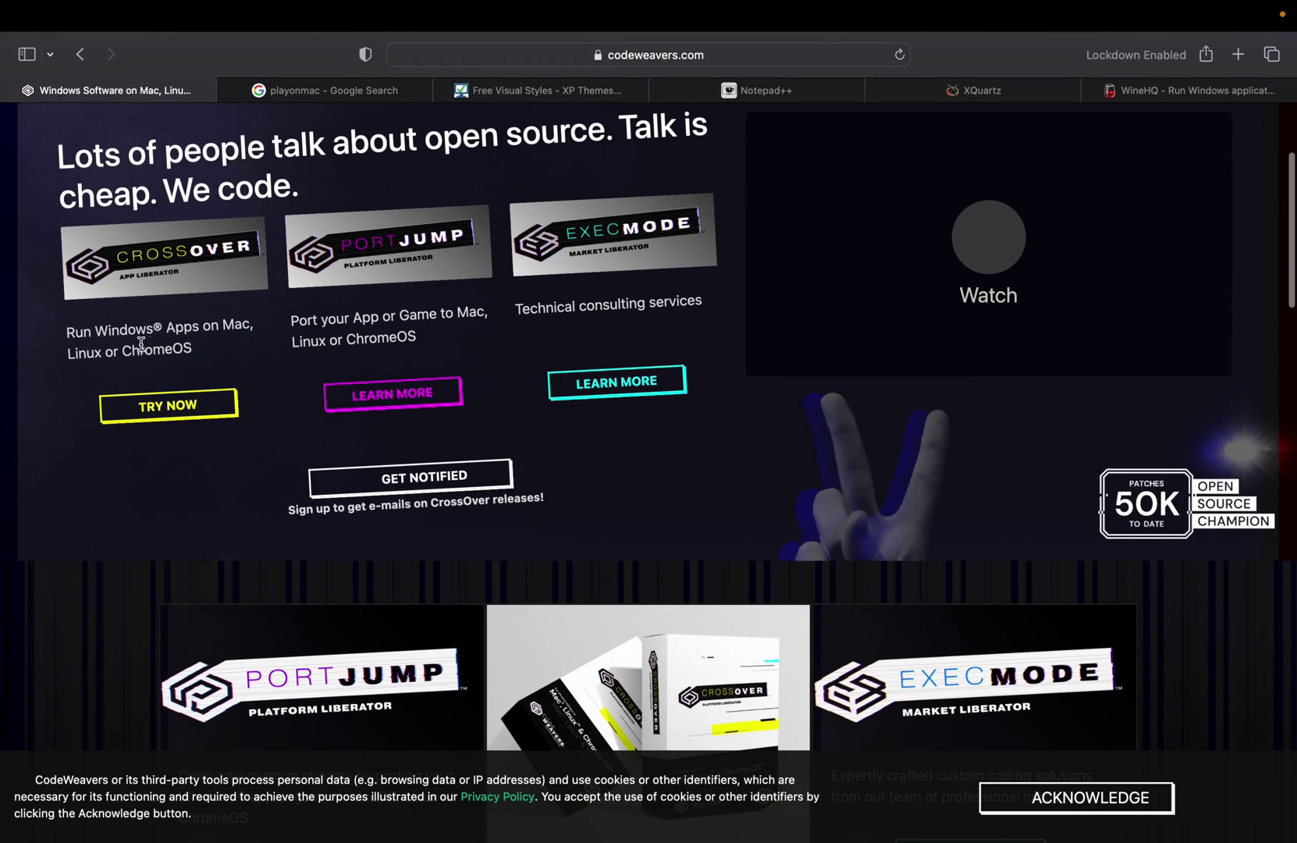
click(187, 412)
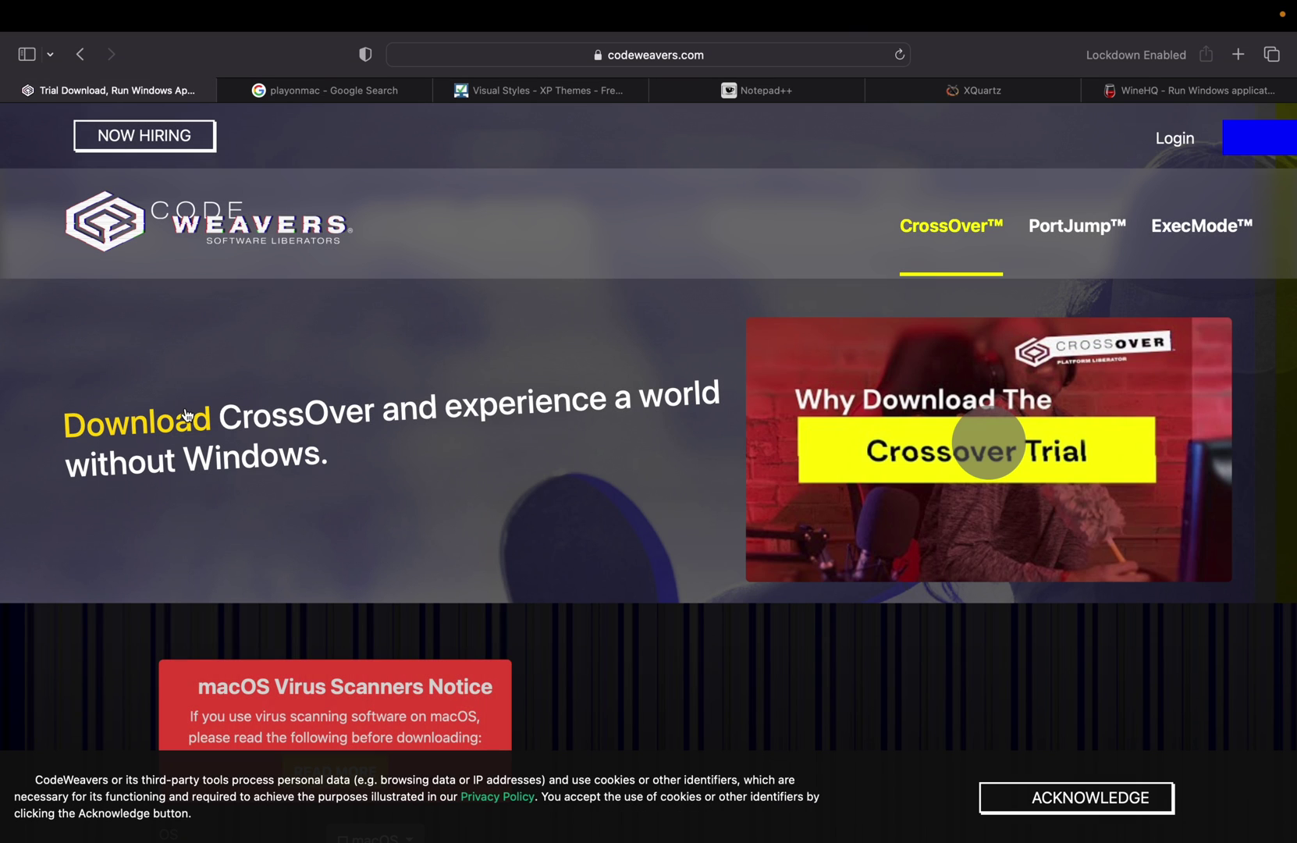
- Keep macOS as the operating system and enter the user's name and e-mail address
scroll(538, 513, down, 5)
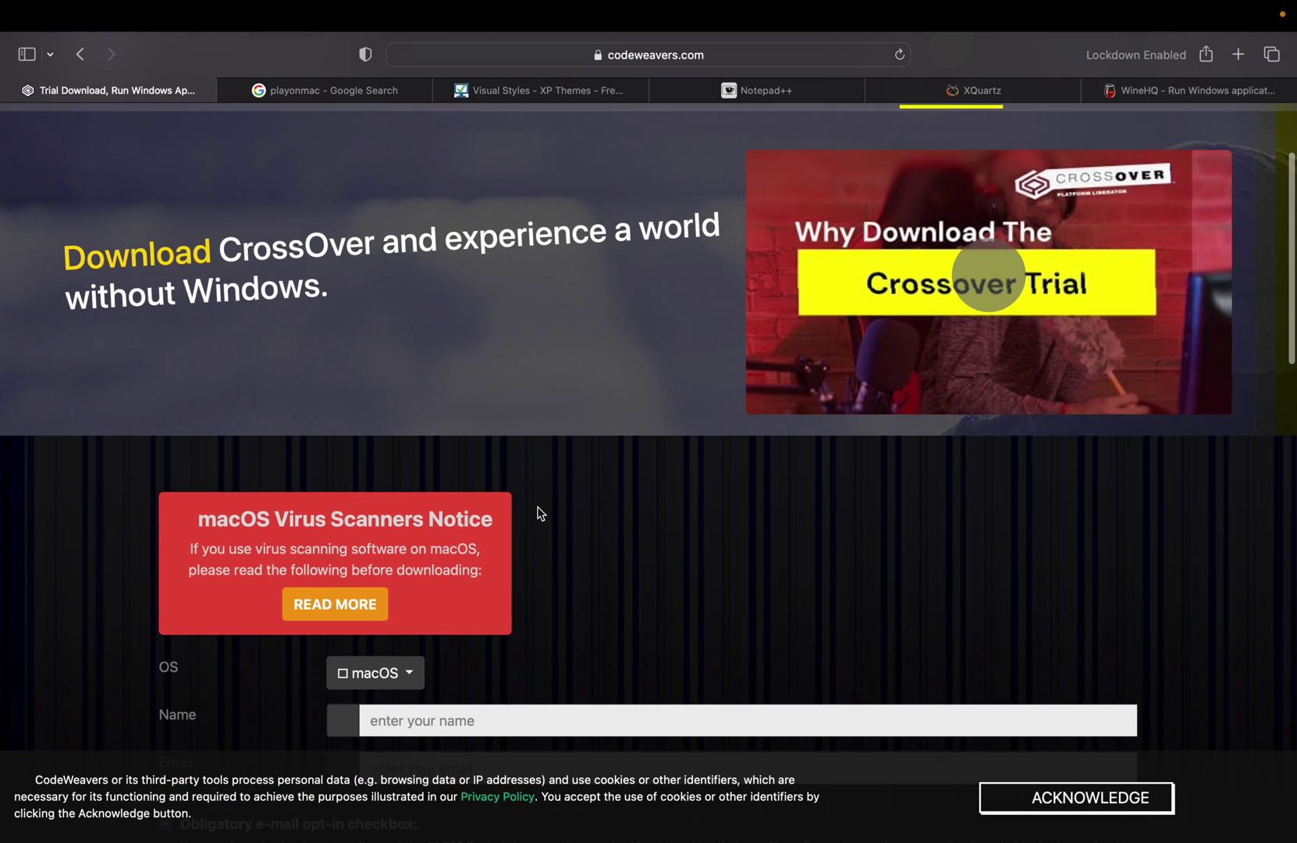
scroll(539, 513, down, 2)
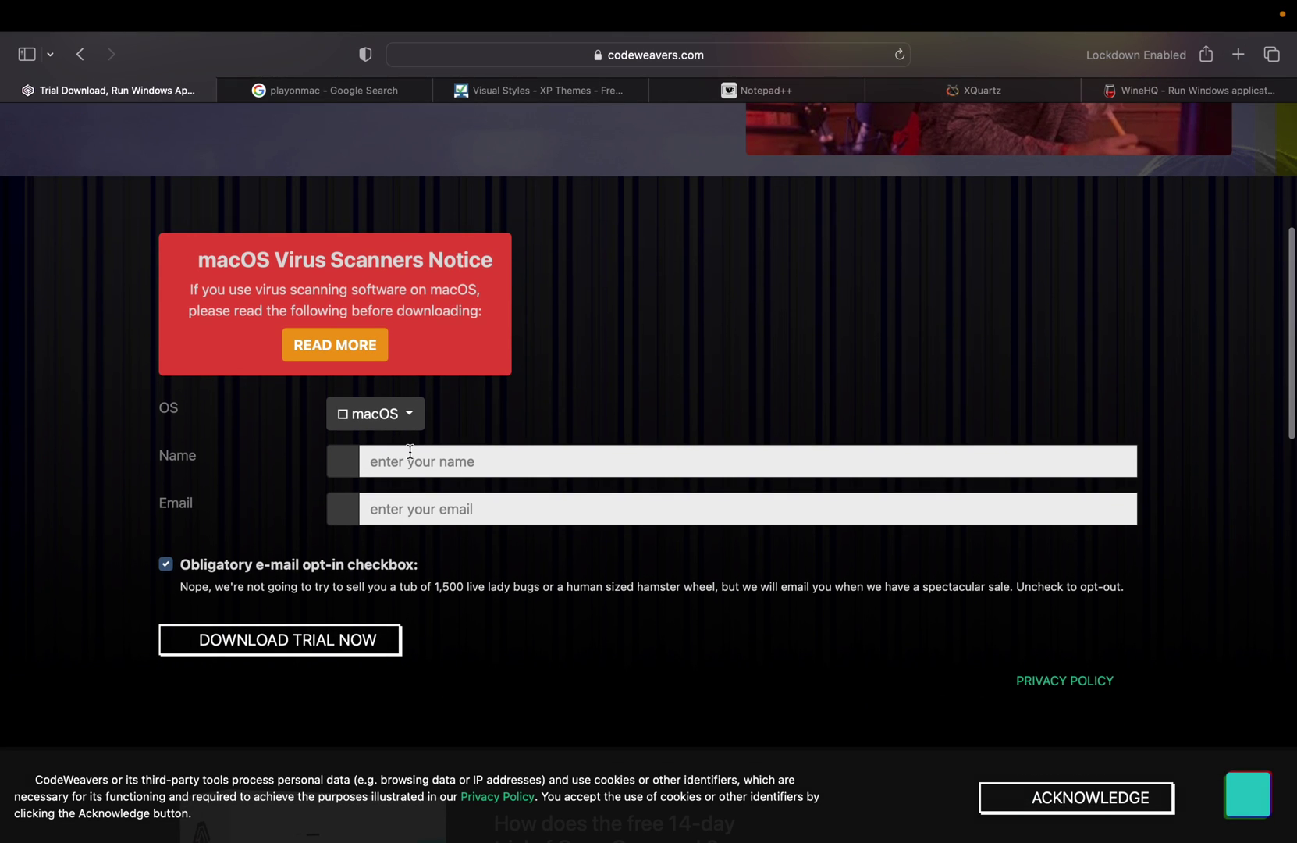
click(370, 418)
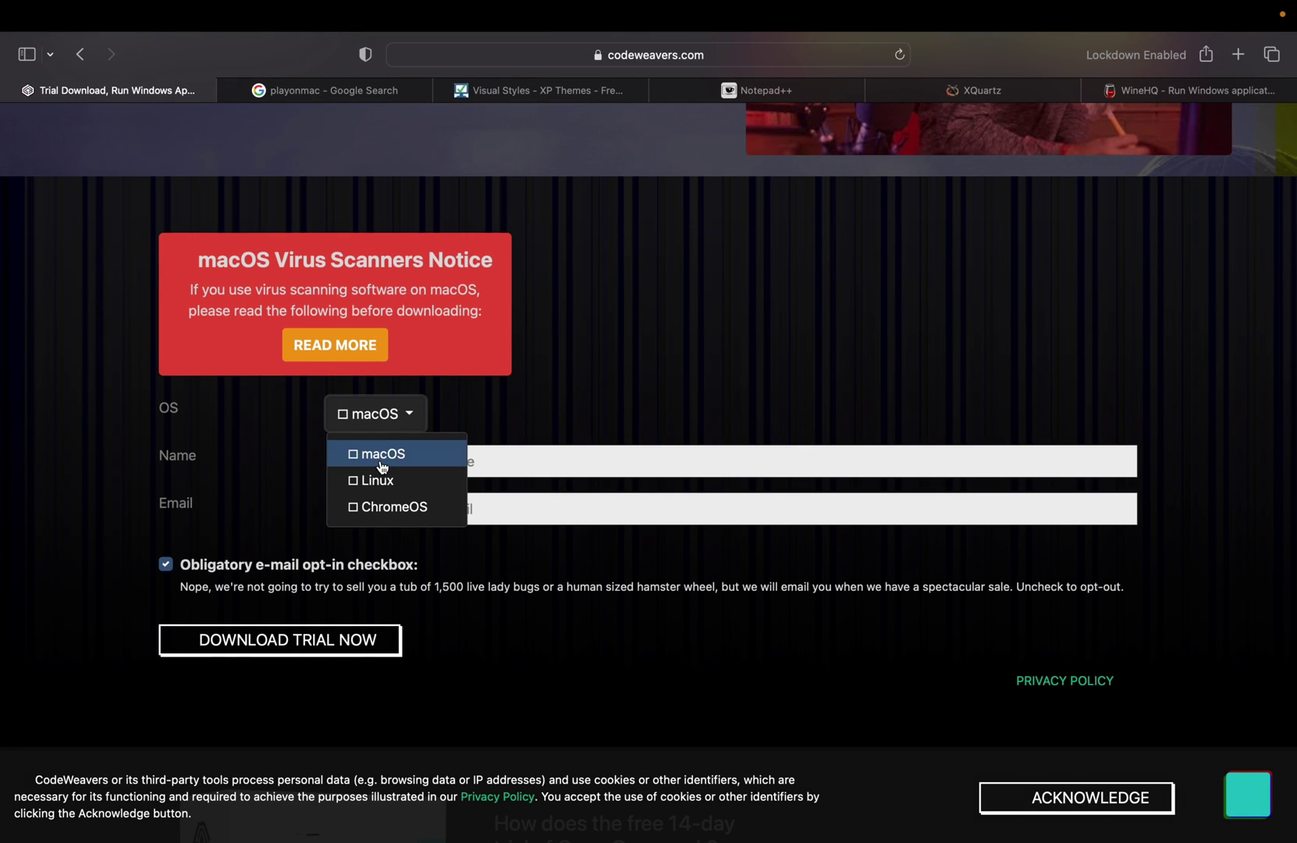
click(379, 461)
click(455, 467)
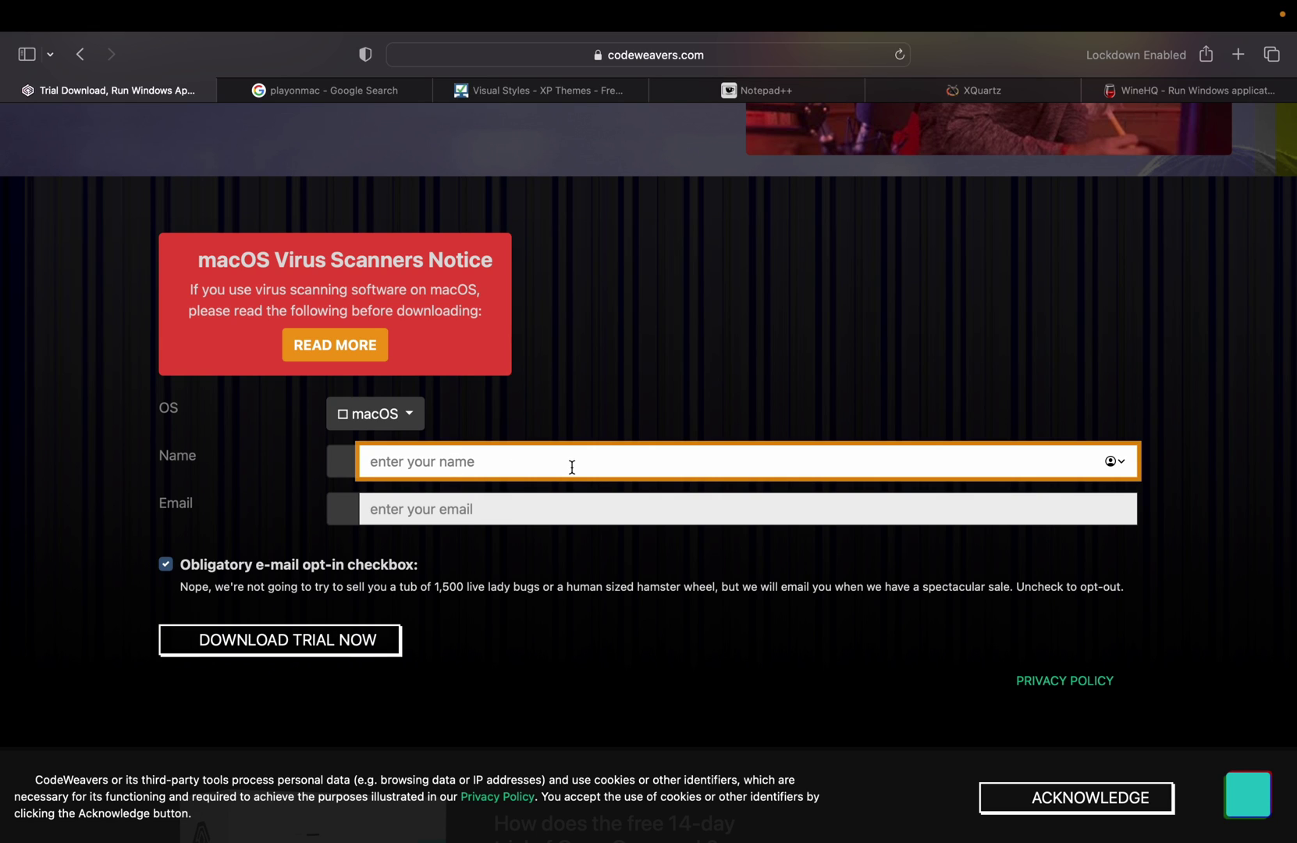
key(Tab)
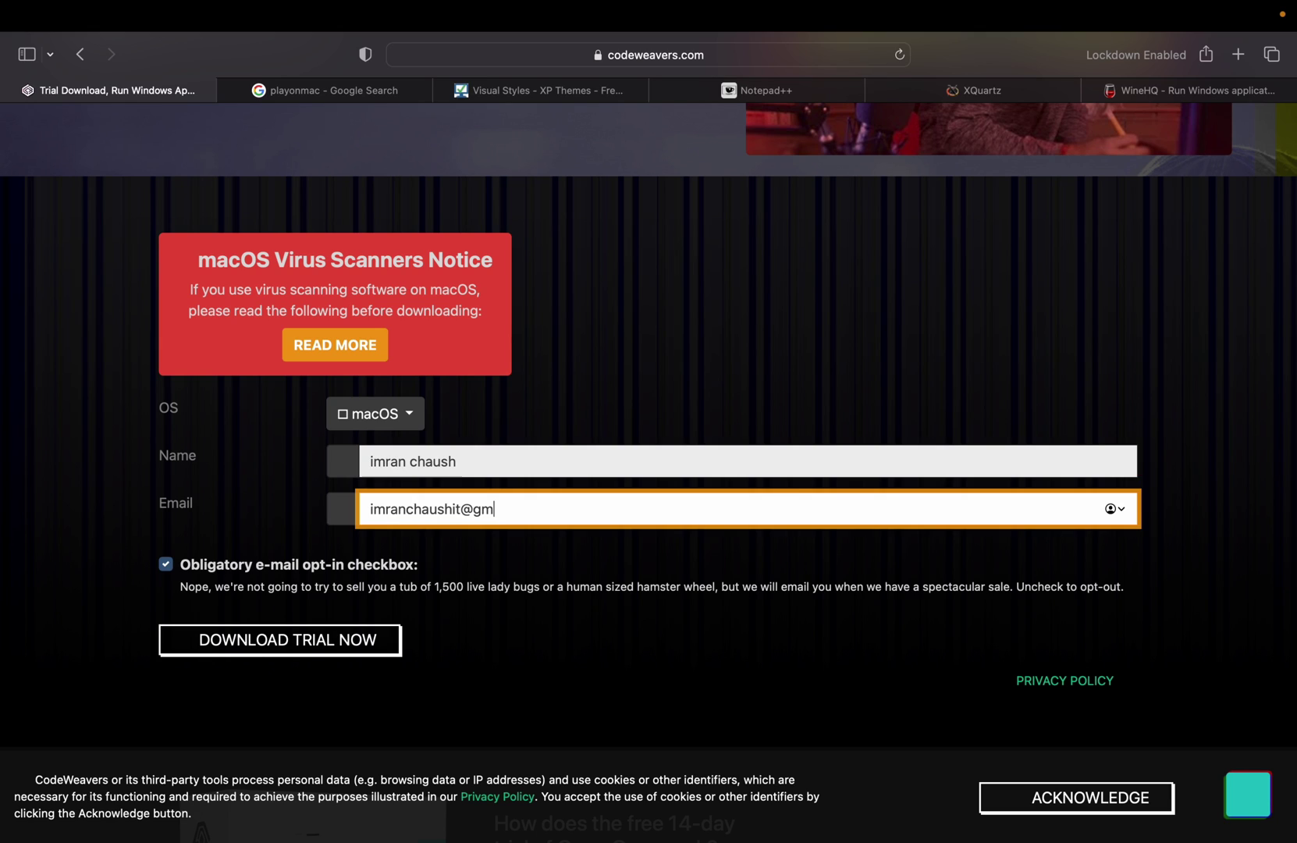
- Download the CrossOver trial, allowing downloads from codeweavers.com, and reveal crossover-23.0.0.zip in Finder
click(292, 639)
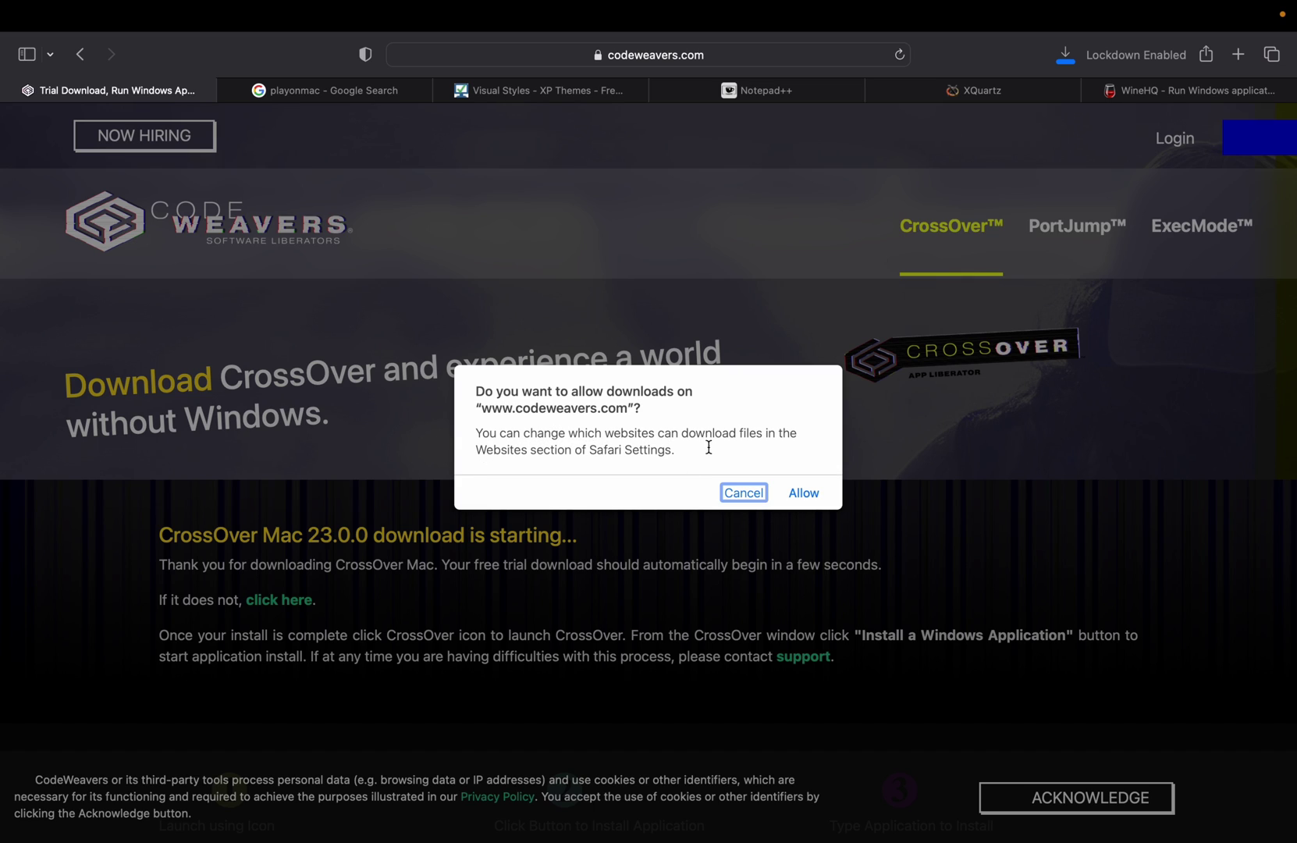
click(809, 500)
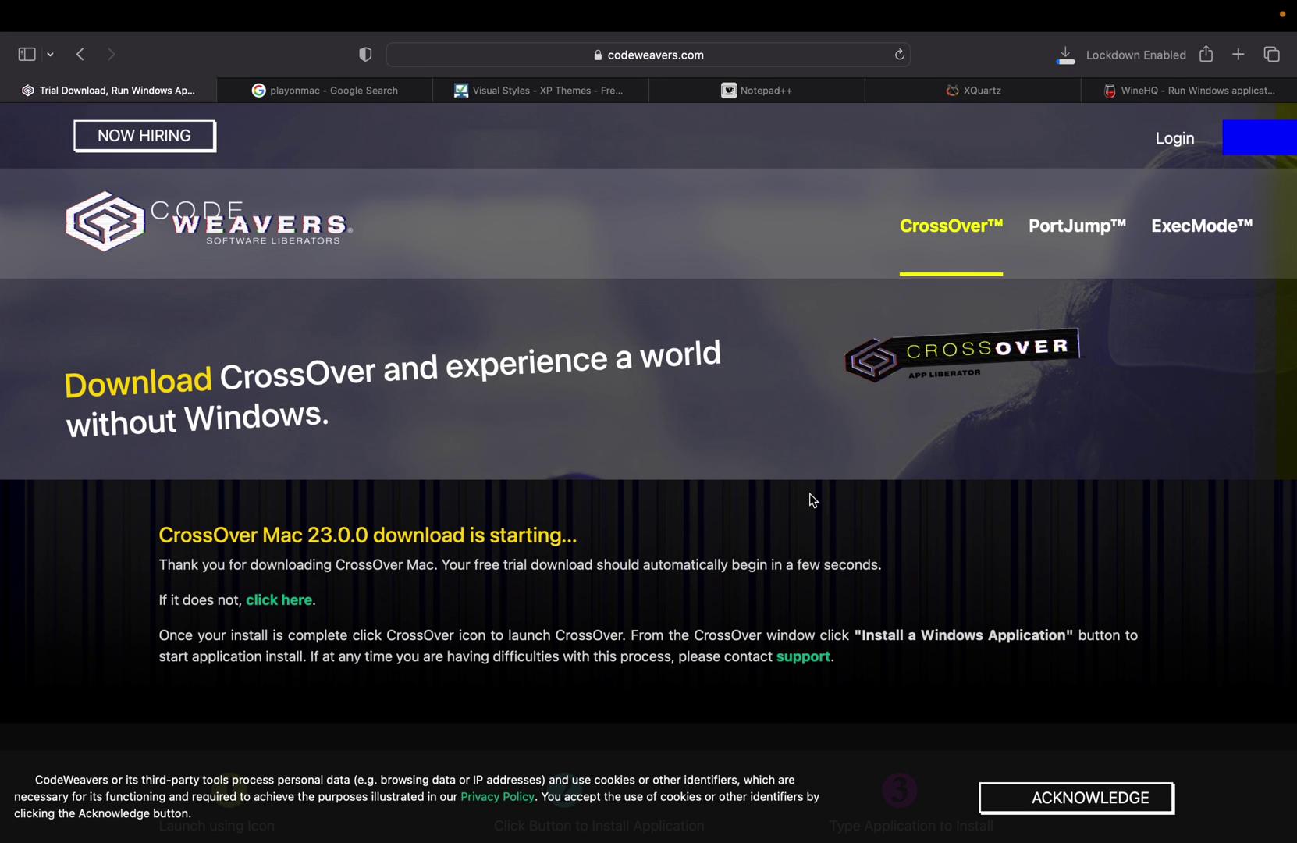
click(1069, 62)
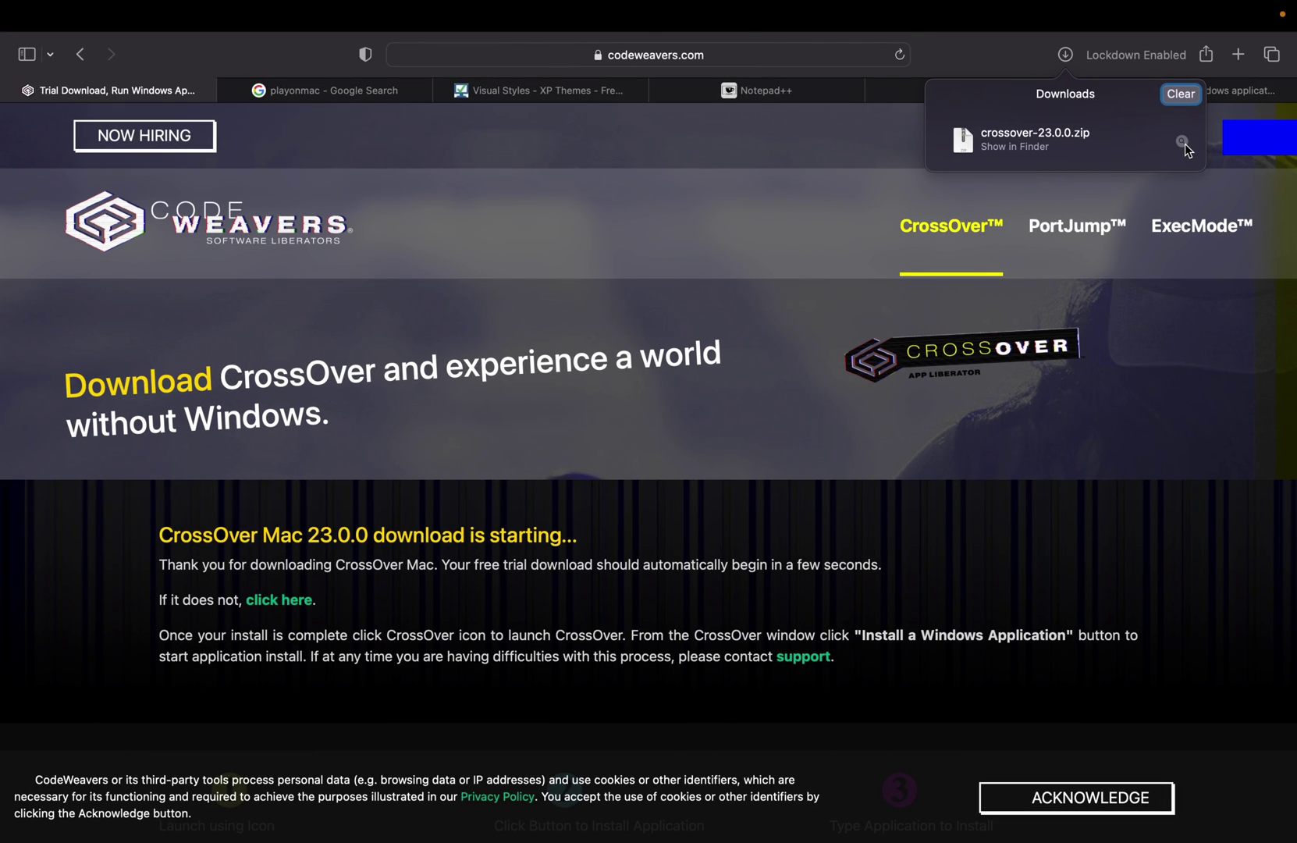
click(1184, 141)
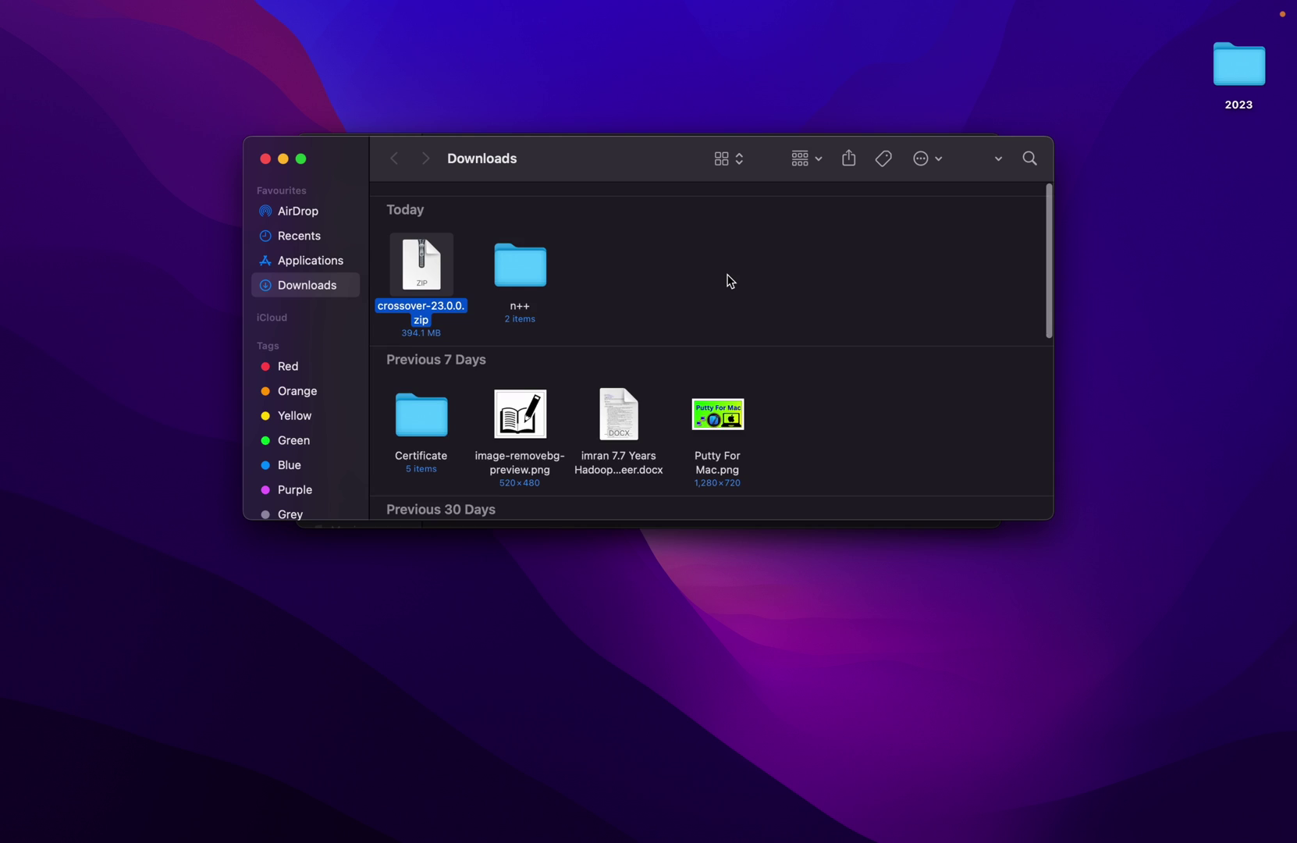
- Unzip crossover-23.0.0.zip, launch the CrossOver app, confirm opening it, and leave it in Downloads
double_click(438, 296)
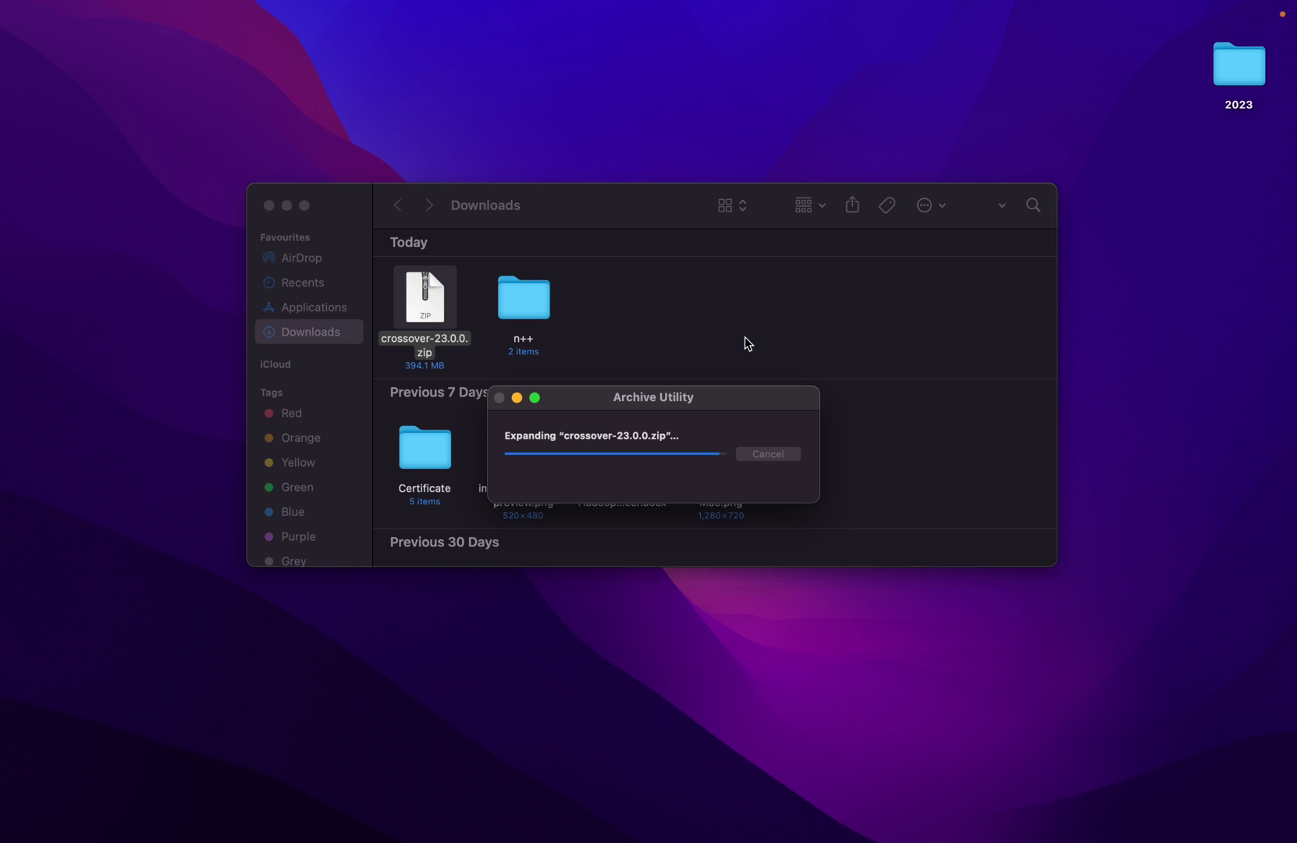
click(634, 435)
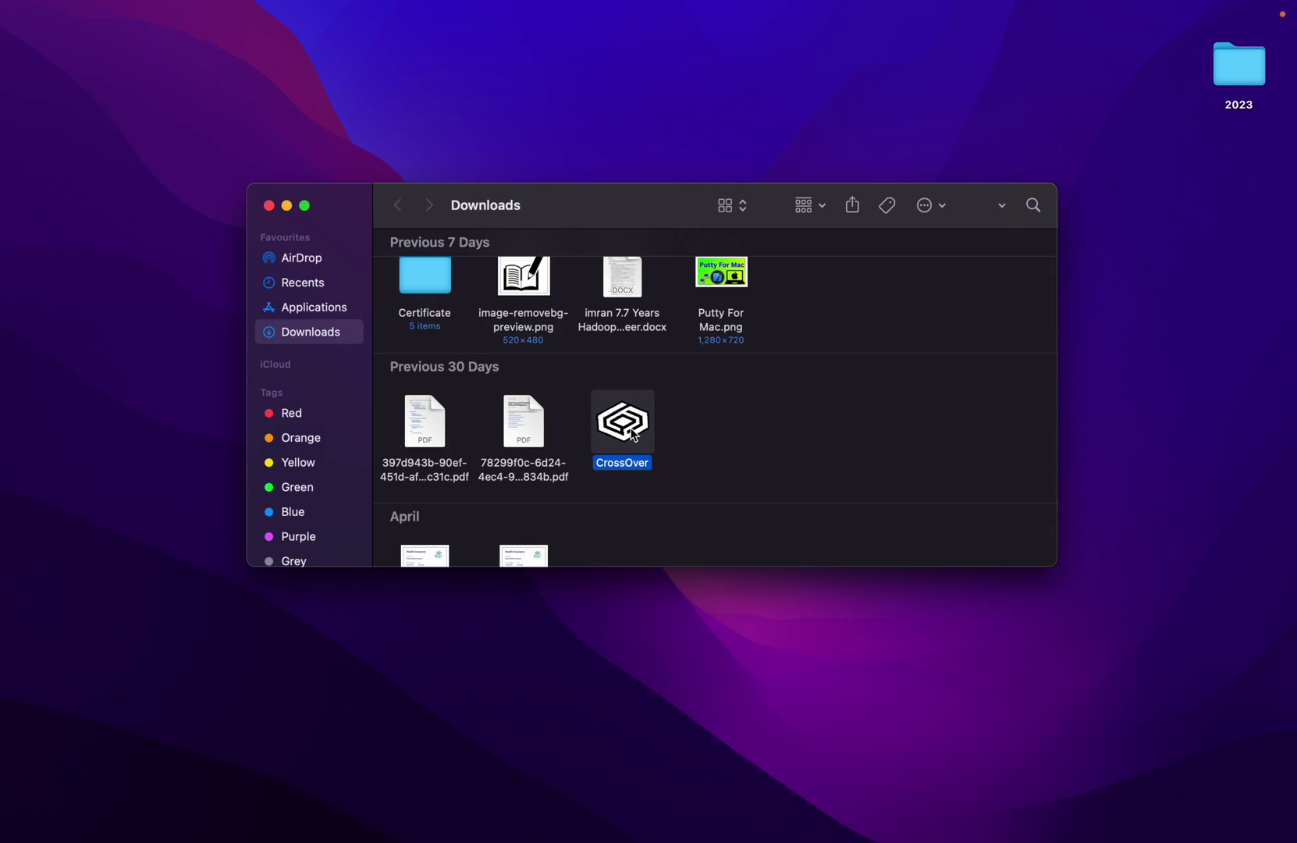
double_click(634, 435)
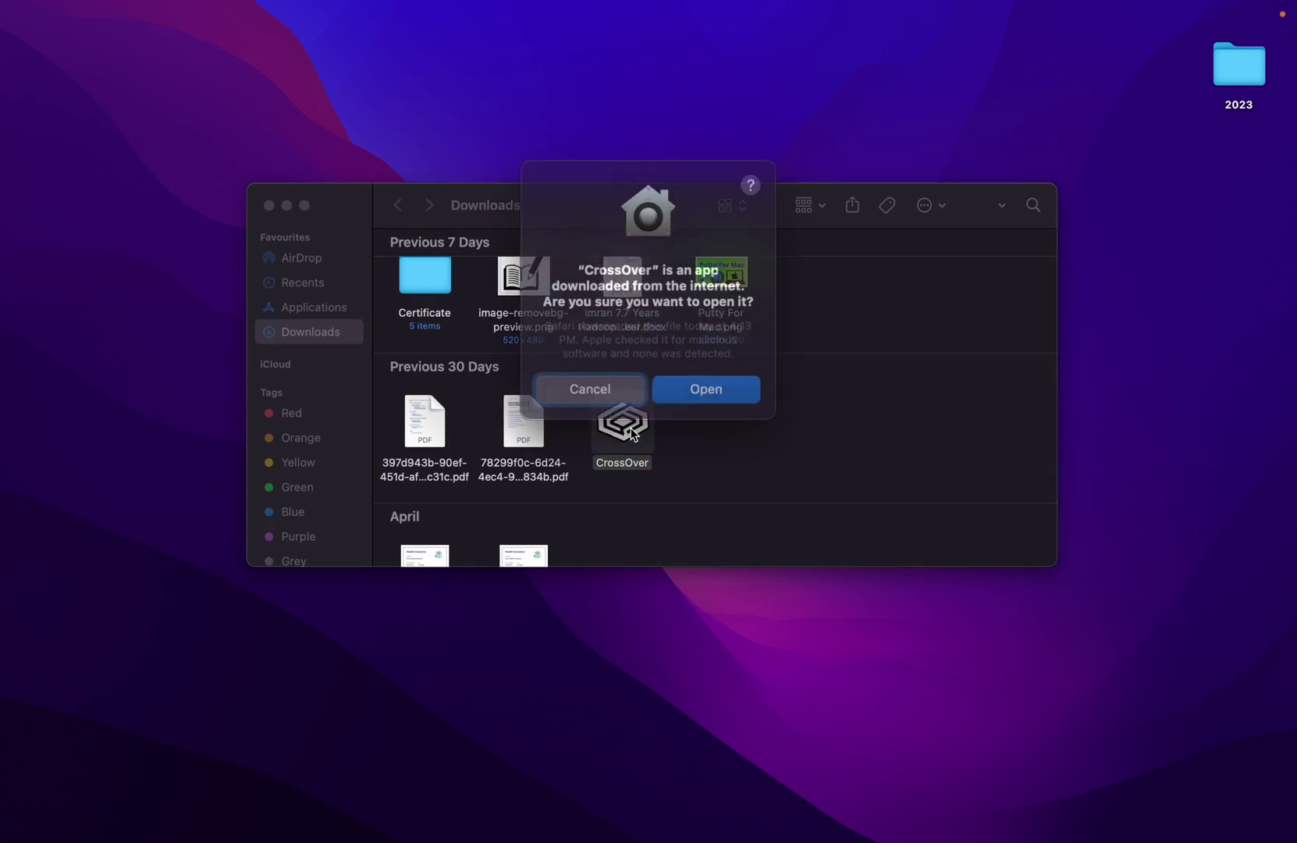
click(702, 380)
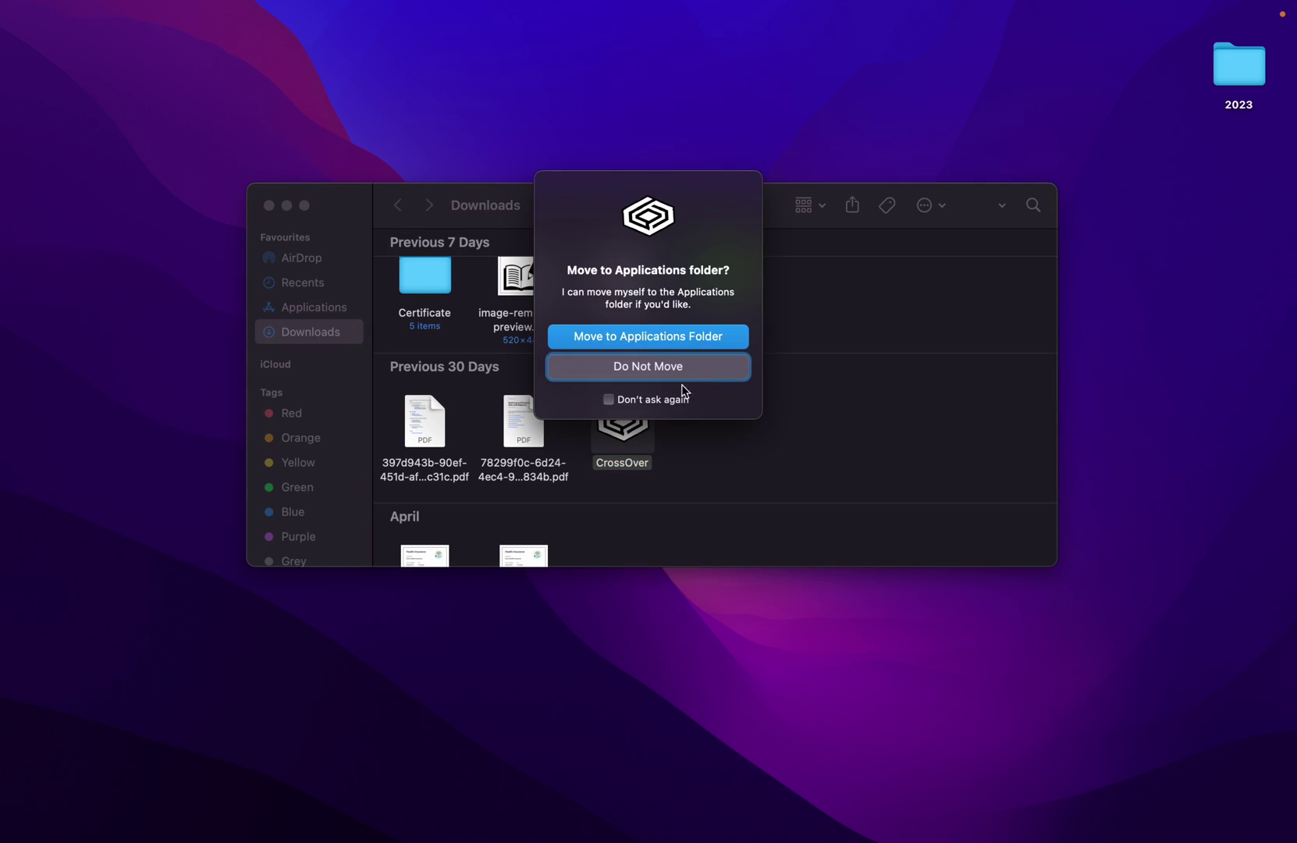
click(682, 378)
mouse_move(607, 840)
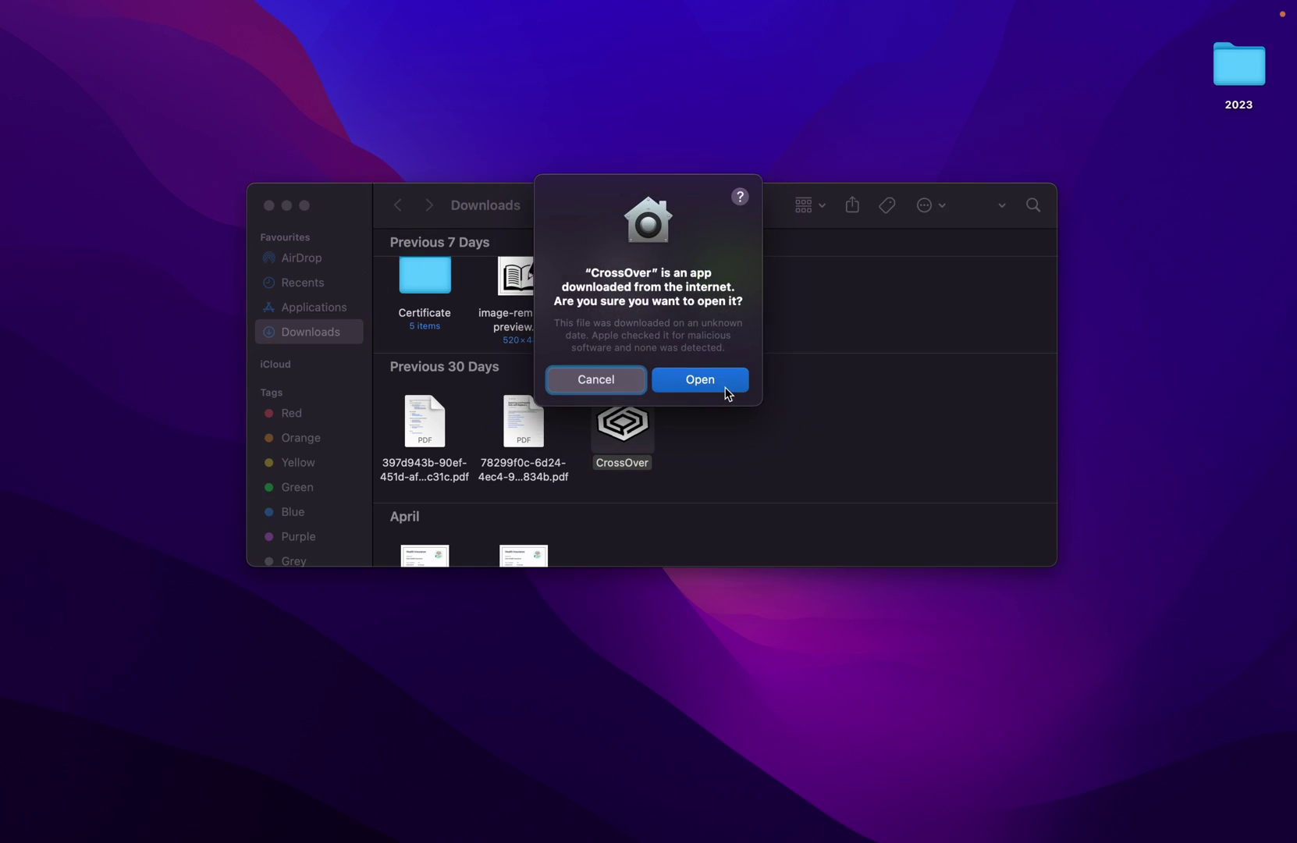
- Confirm opening CrossOver, enable automatic update checks, start the 14-day trial, and go full screen
click(726, 390)
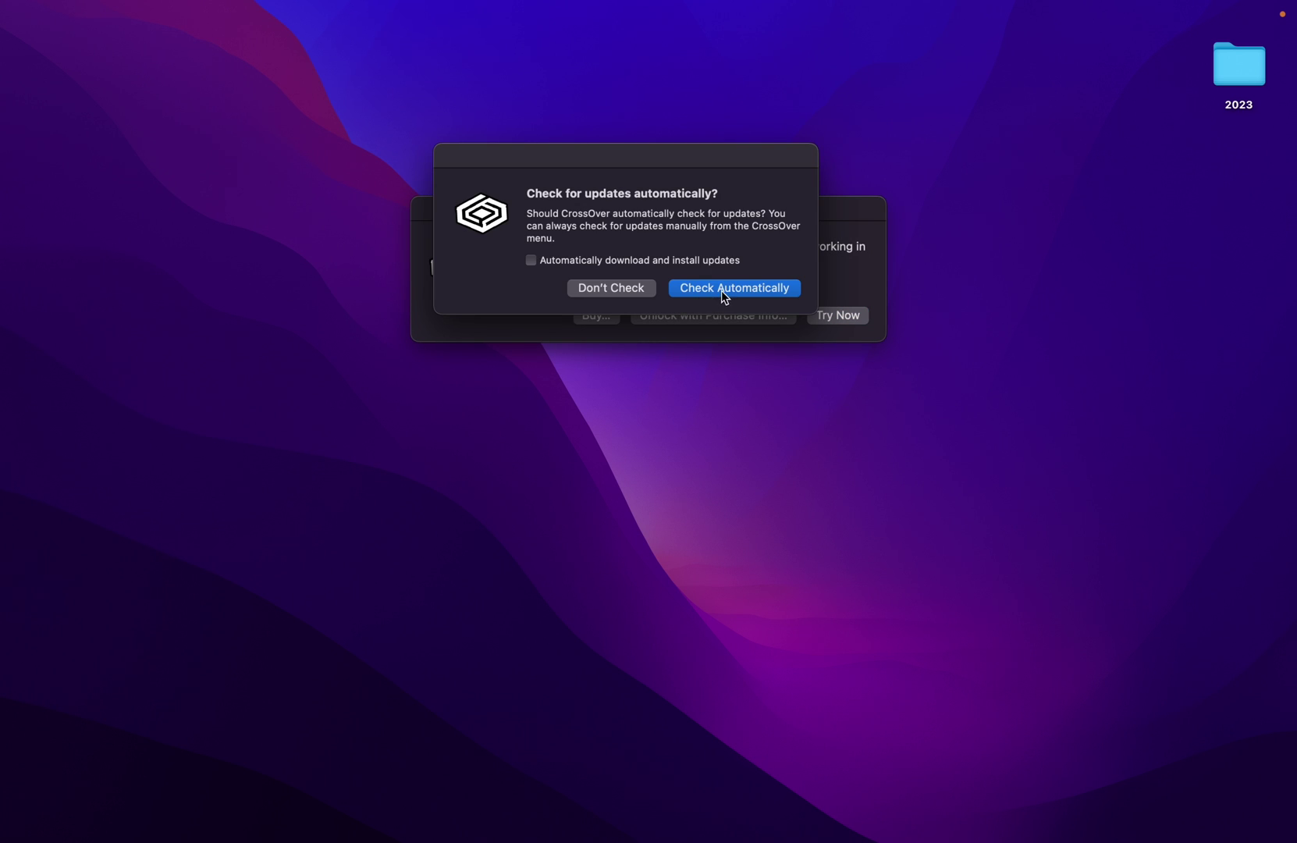
click(723, 290)
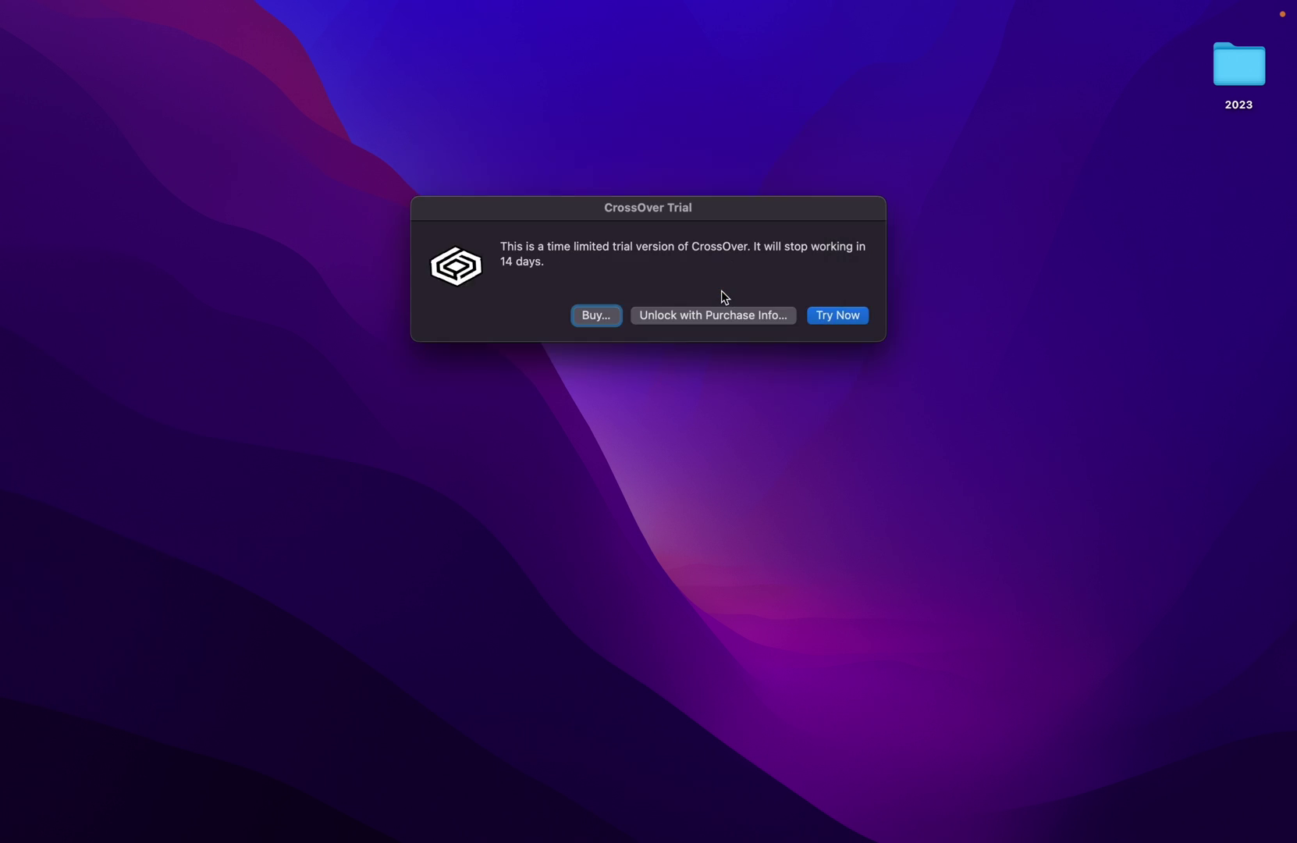
click(839, 315)
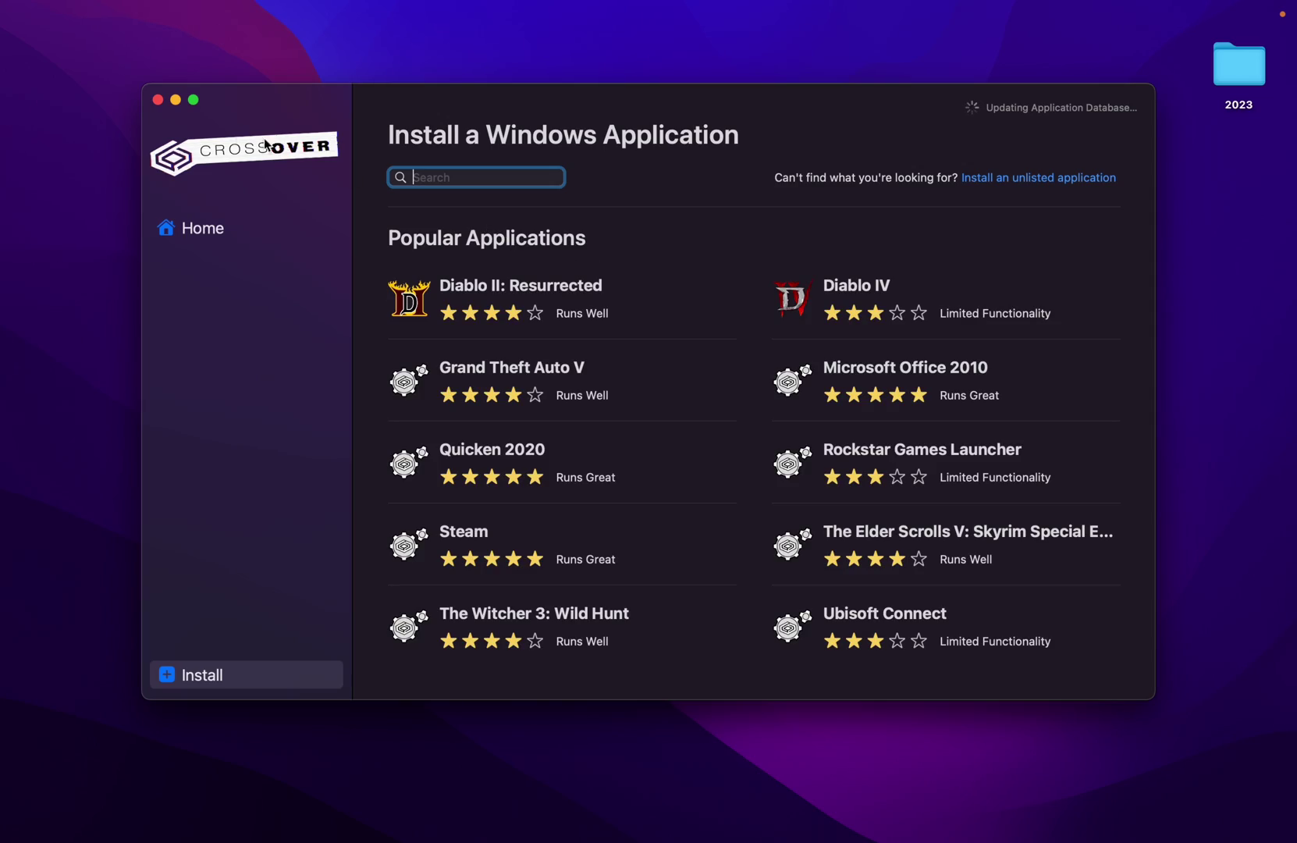
click(193, 100)
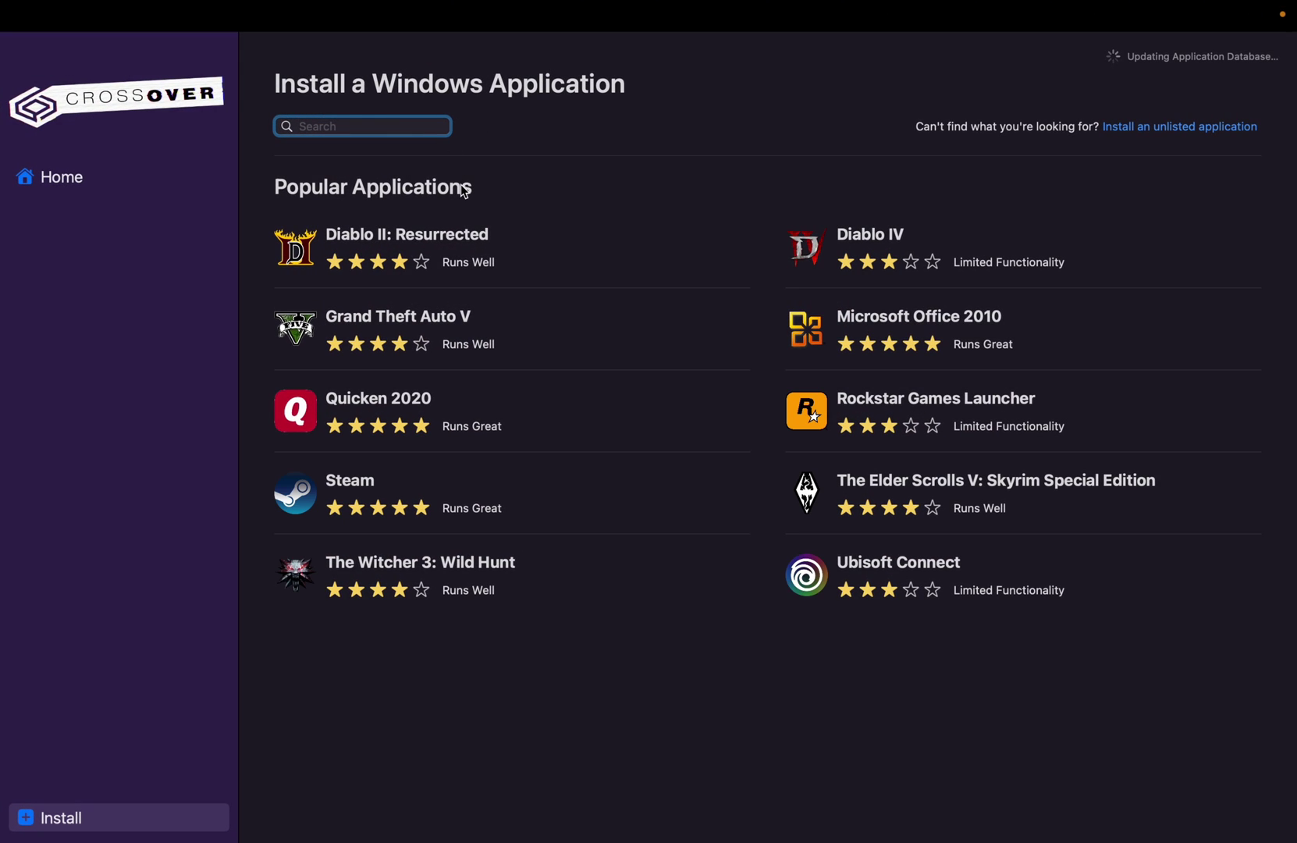
- Search for 'notepad', install Notepad++, and grant CrossOver access to Documents and Downloads
text(note)
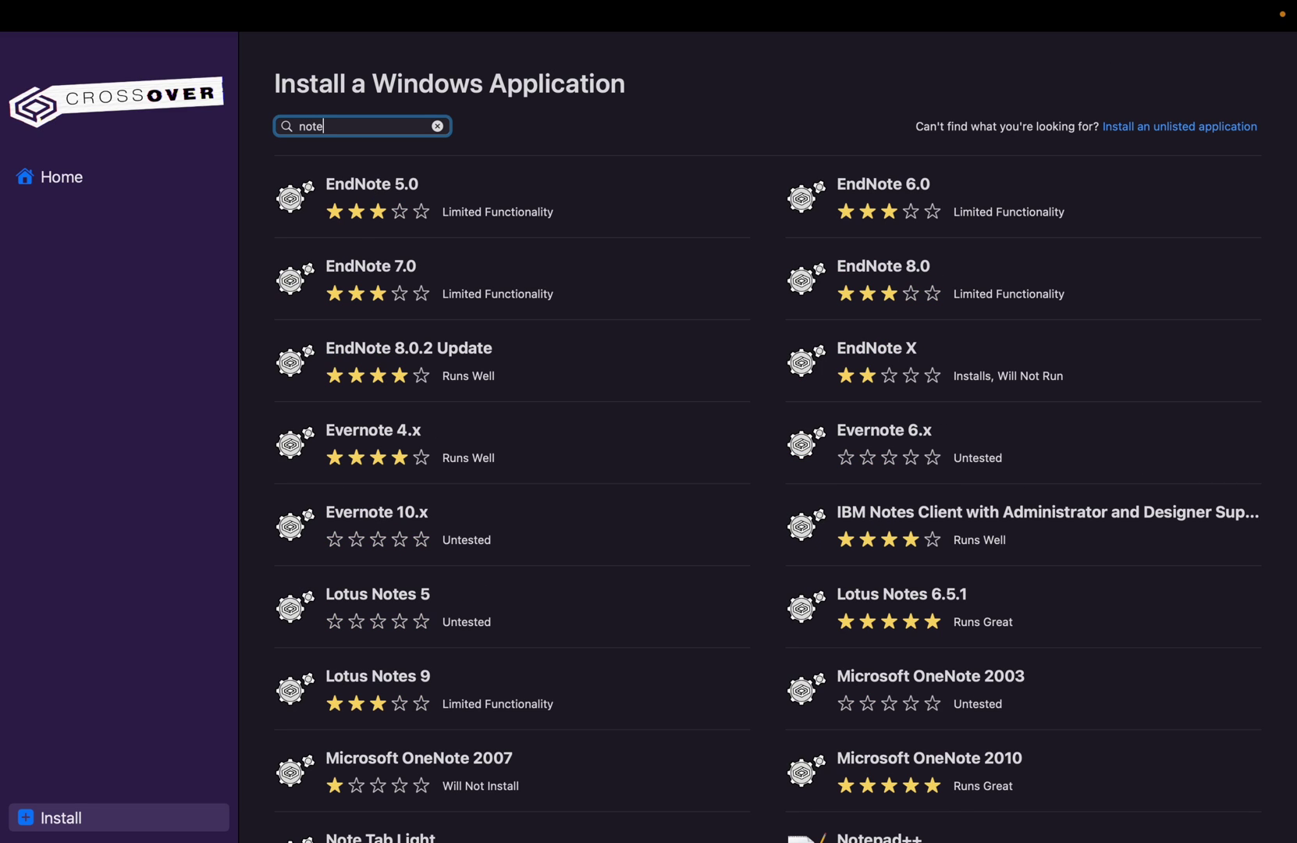
text(pad)
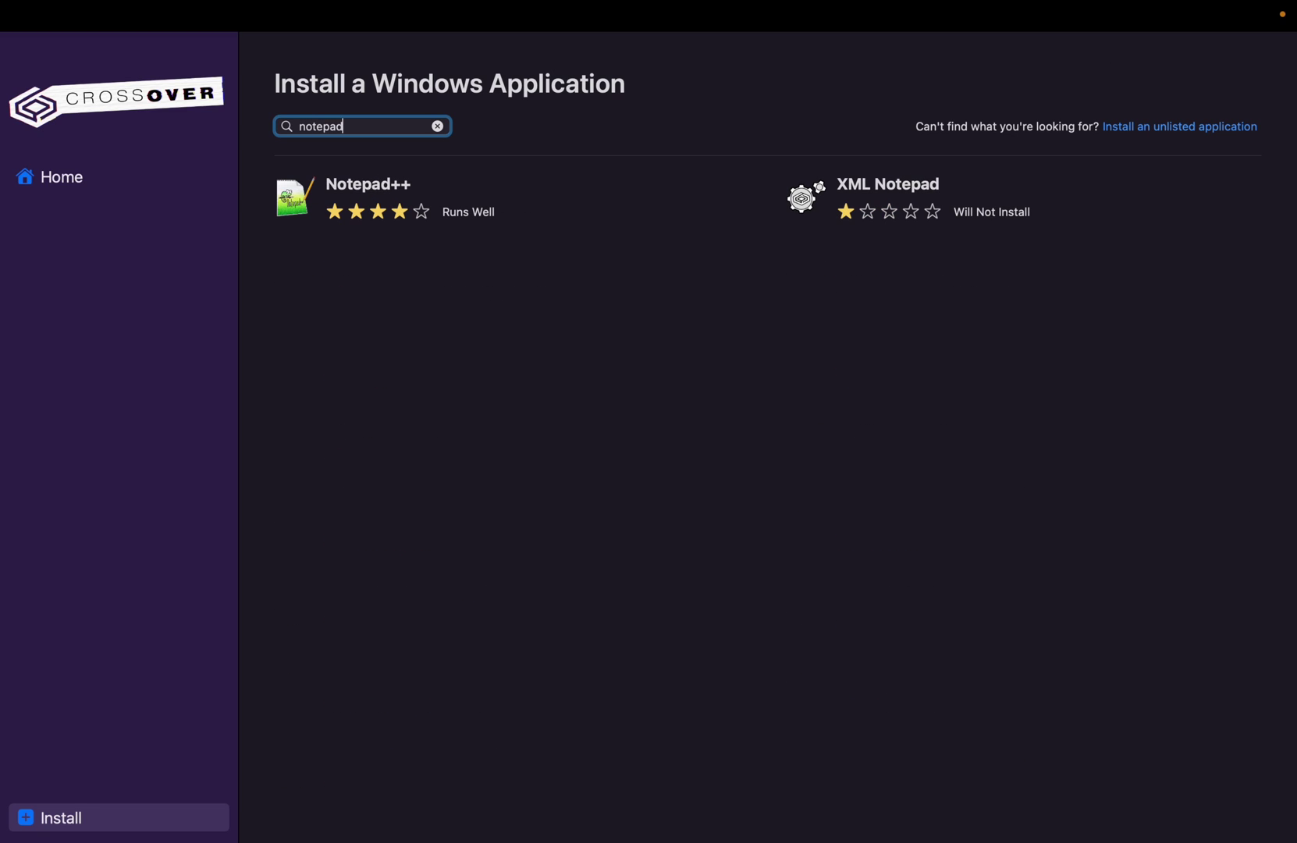
click(368, 196)
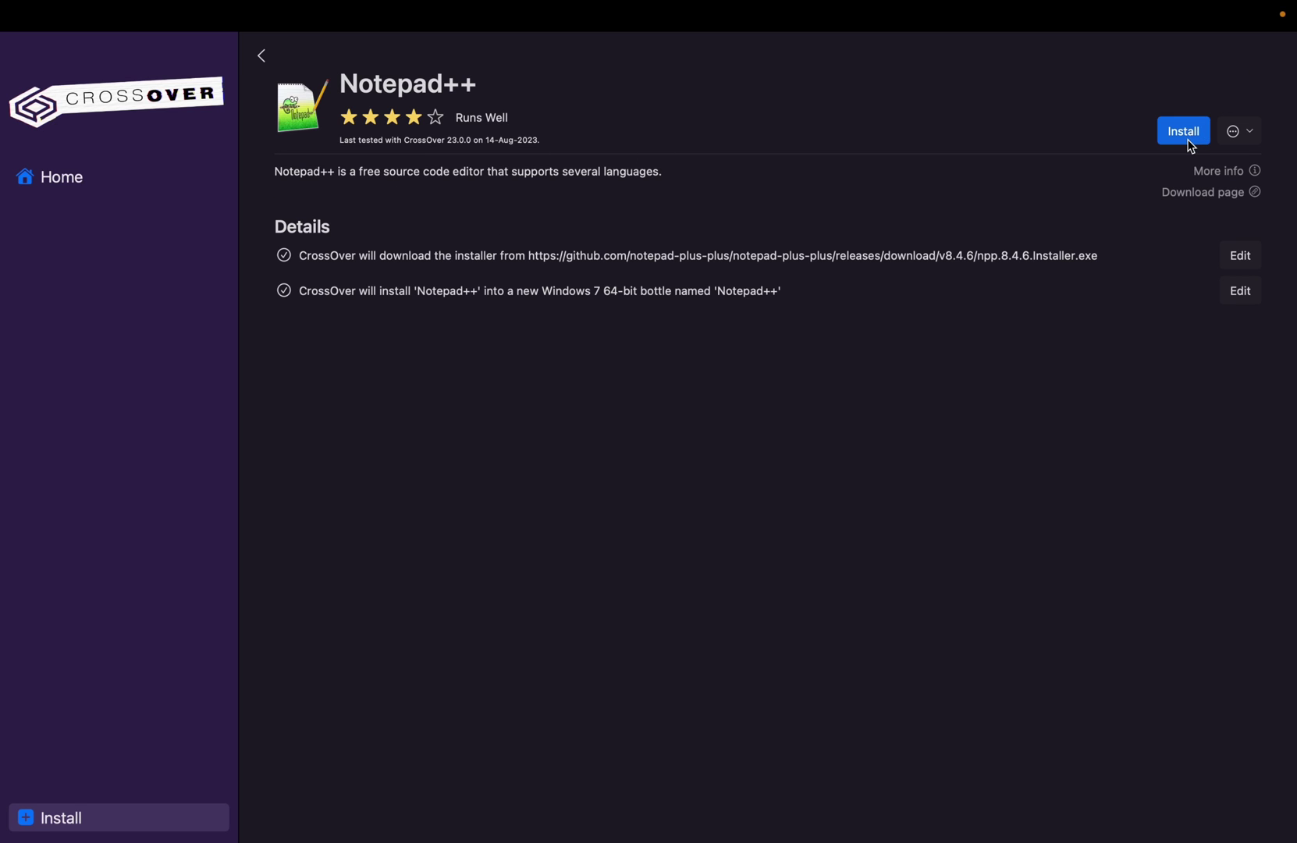
click(1189, 140)
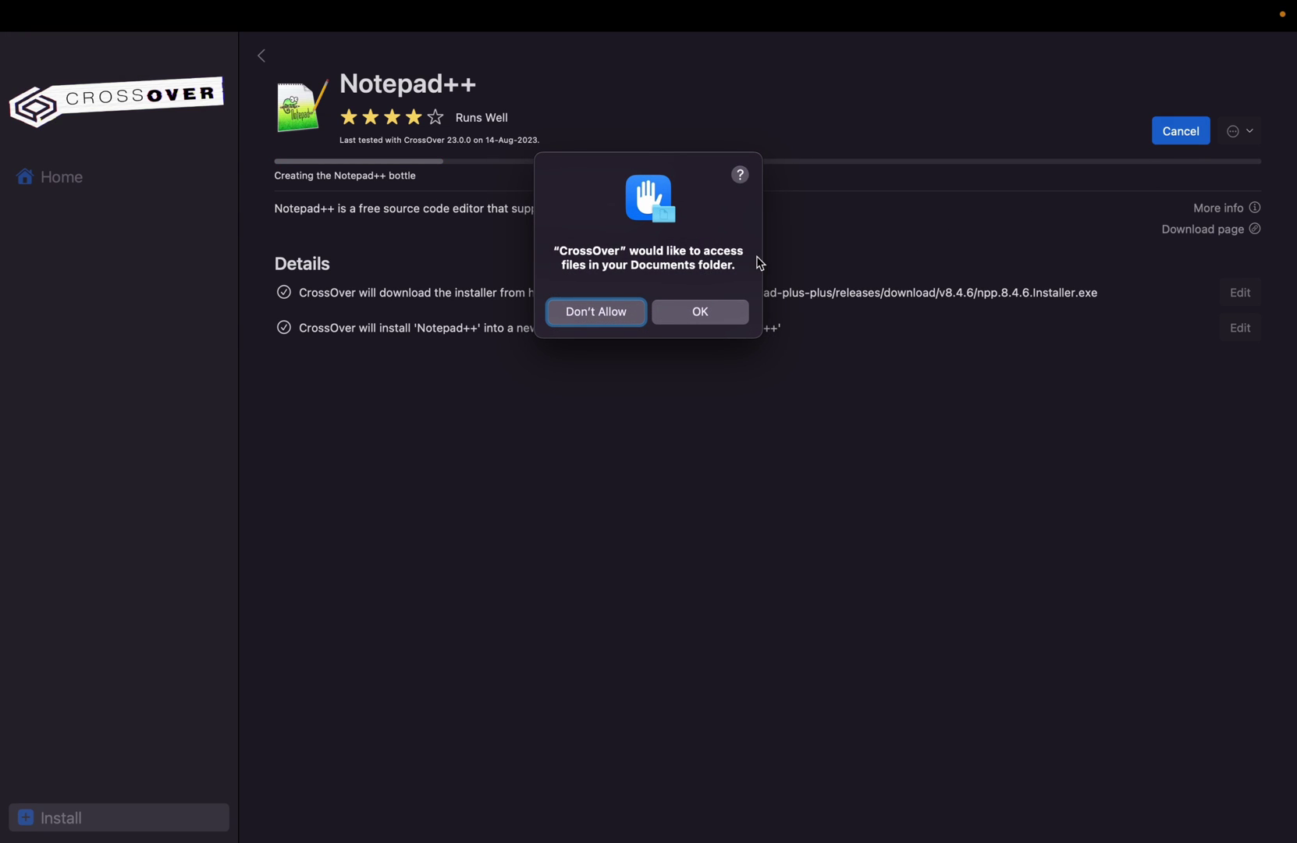
click(731, 313)
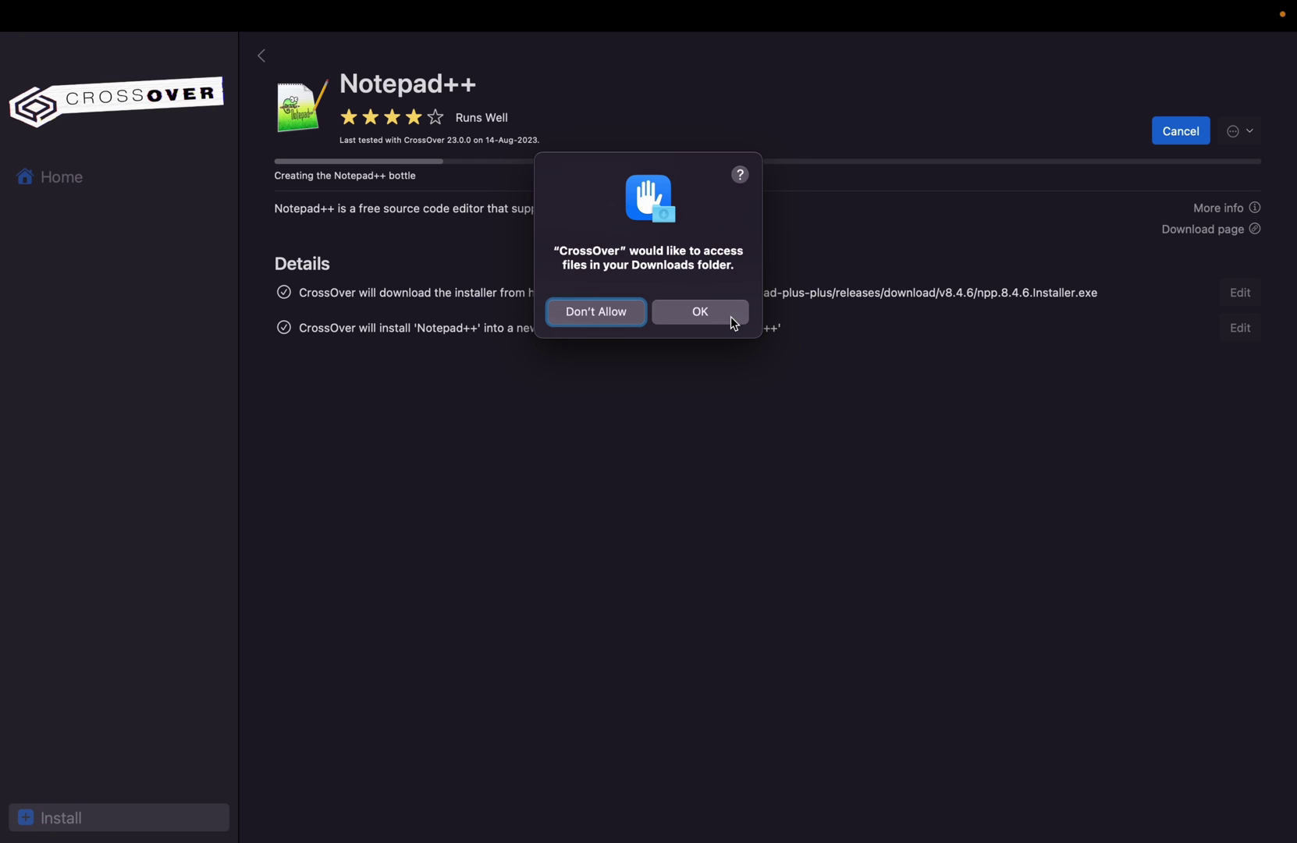
click(700, 311)
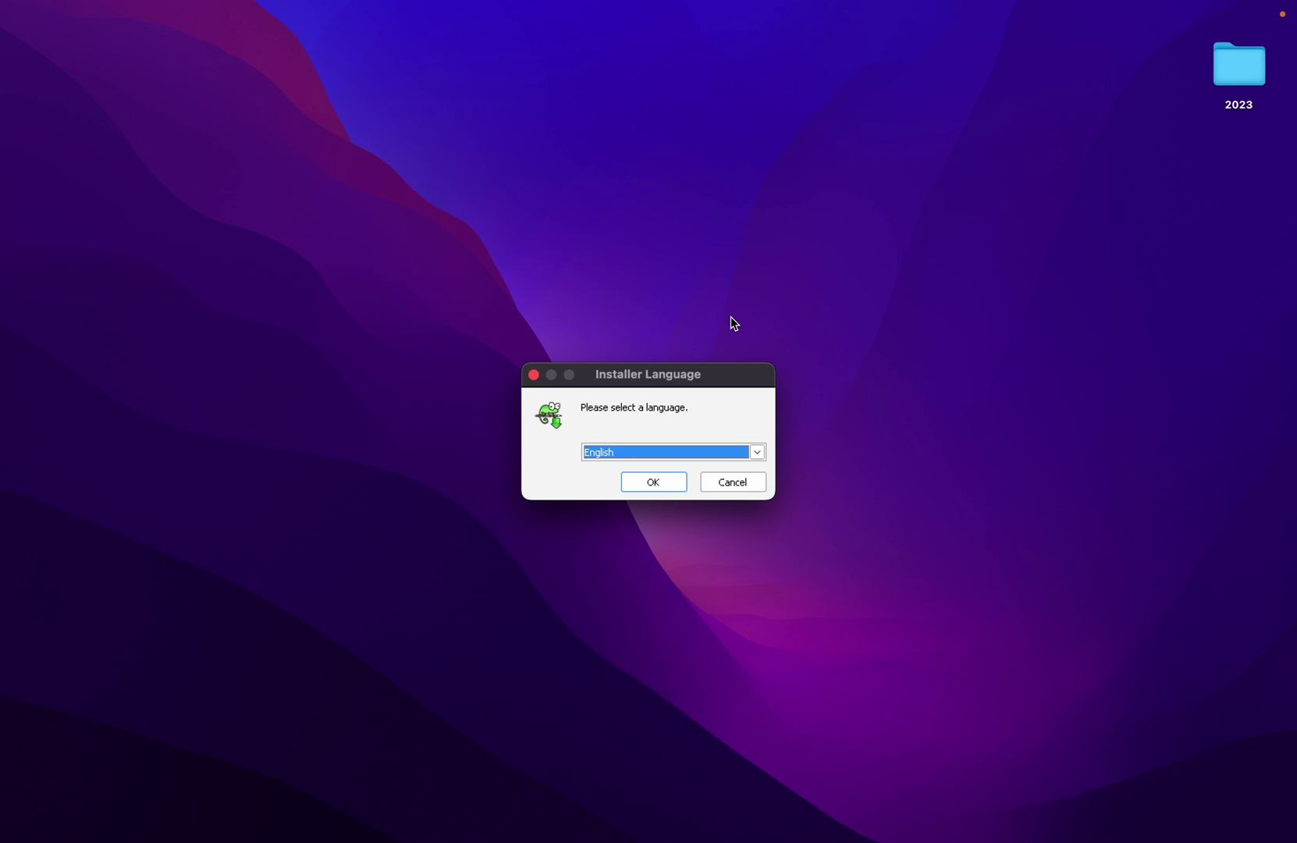
- Install Notepad++ v8.4.6 in English with default folder and components plus a desktop shortcut
click(662, 479)
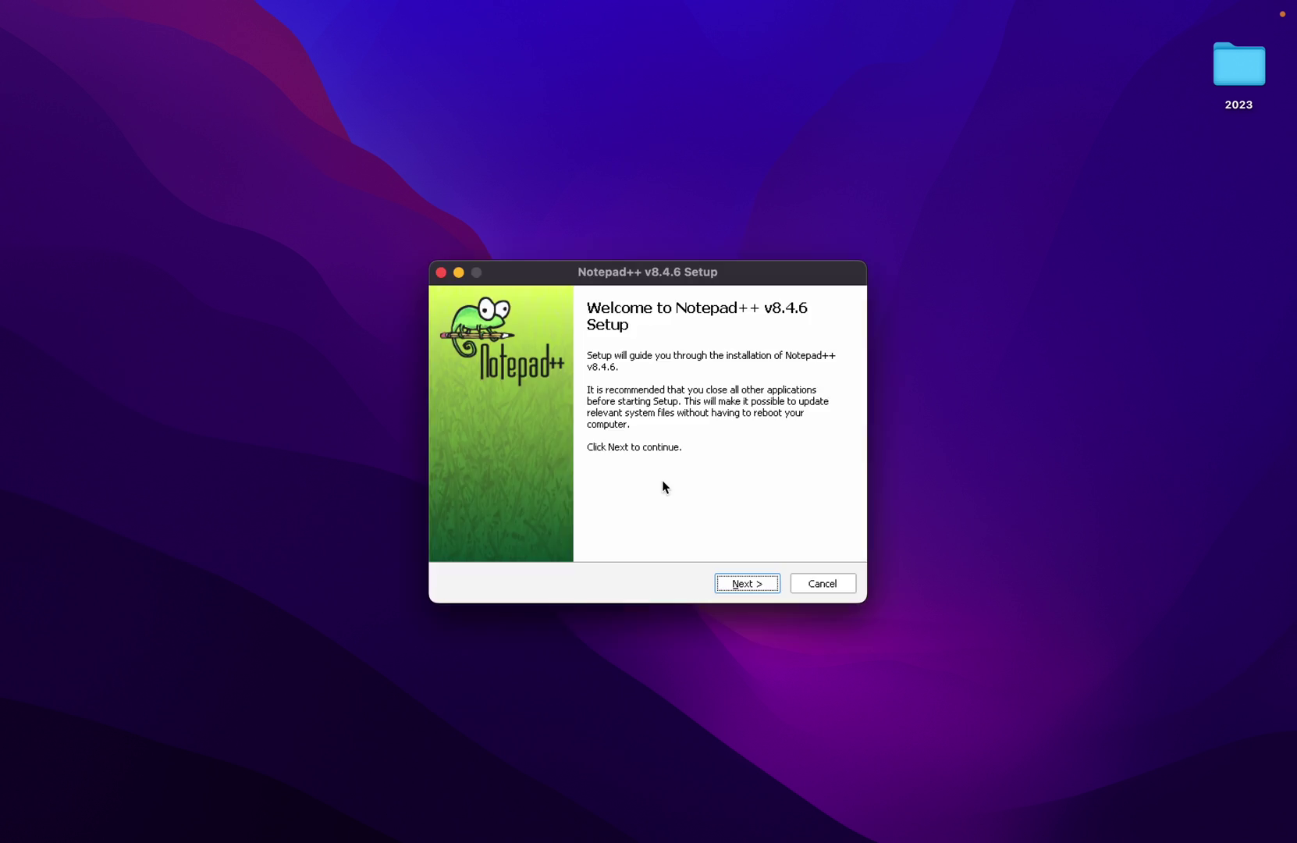
click(753, 585)
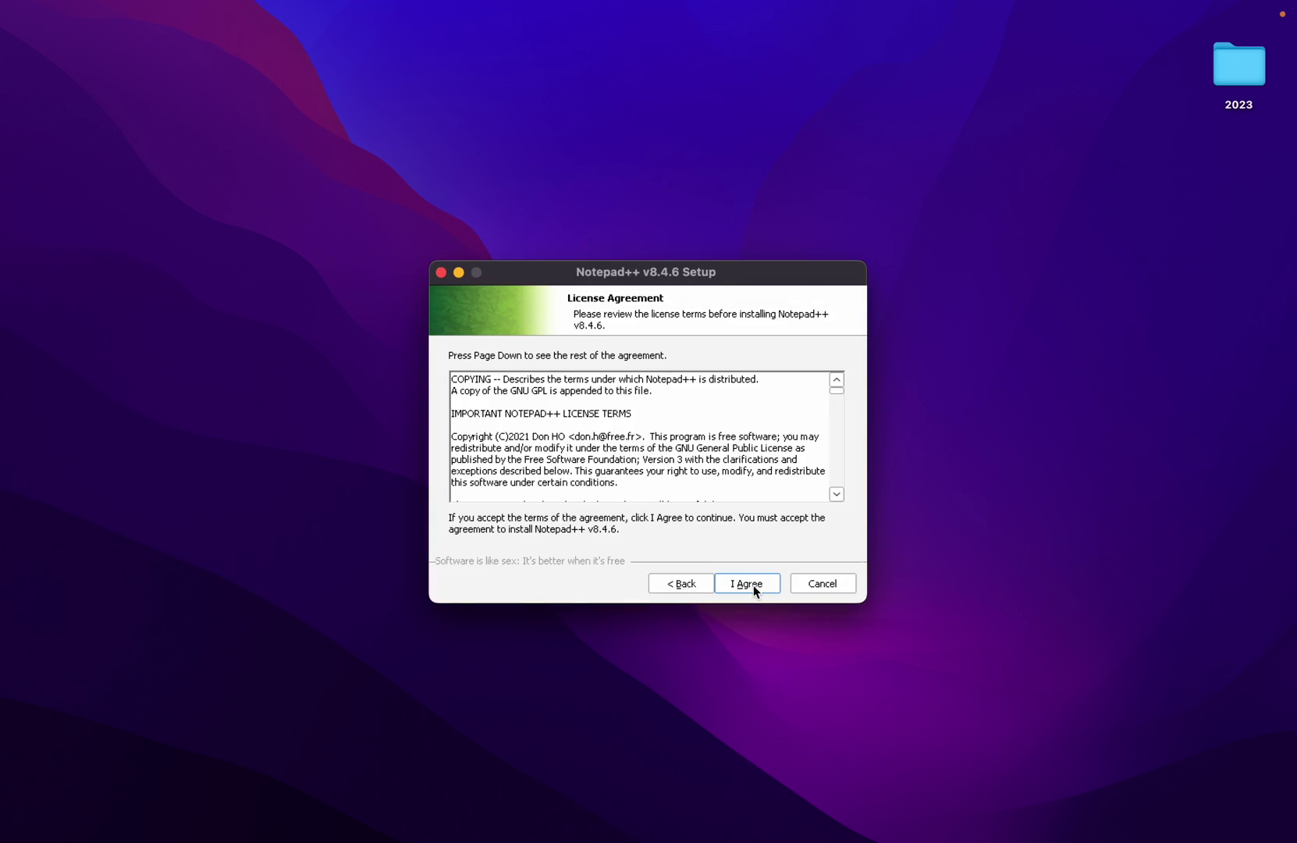
click(747, 584)
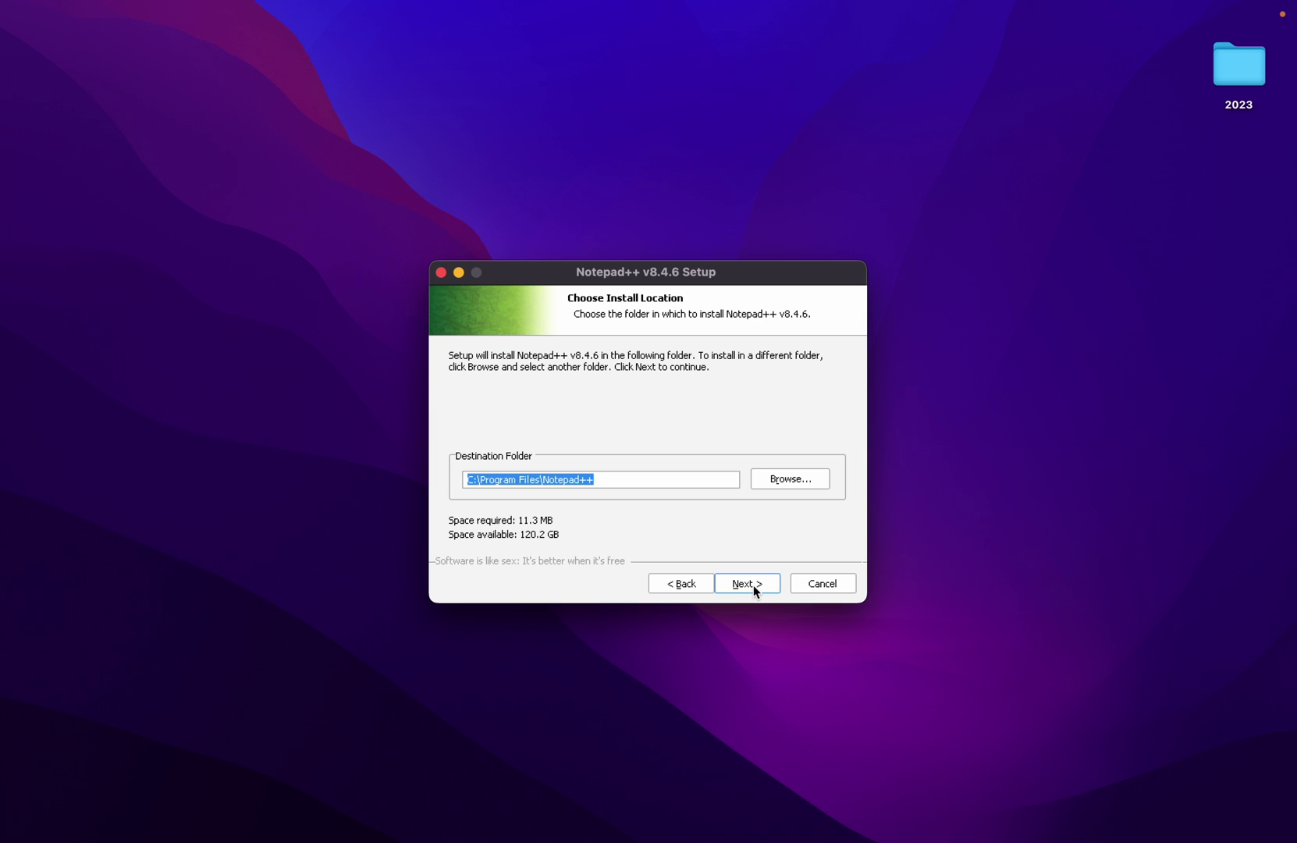
click(754, 584)
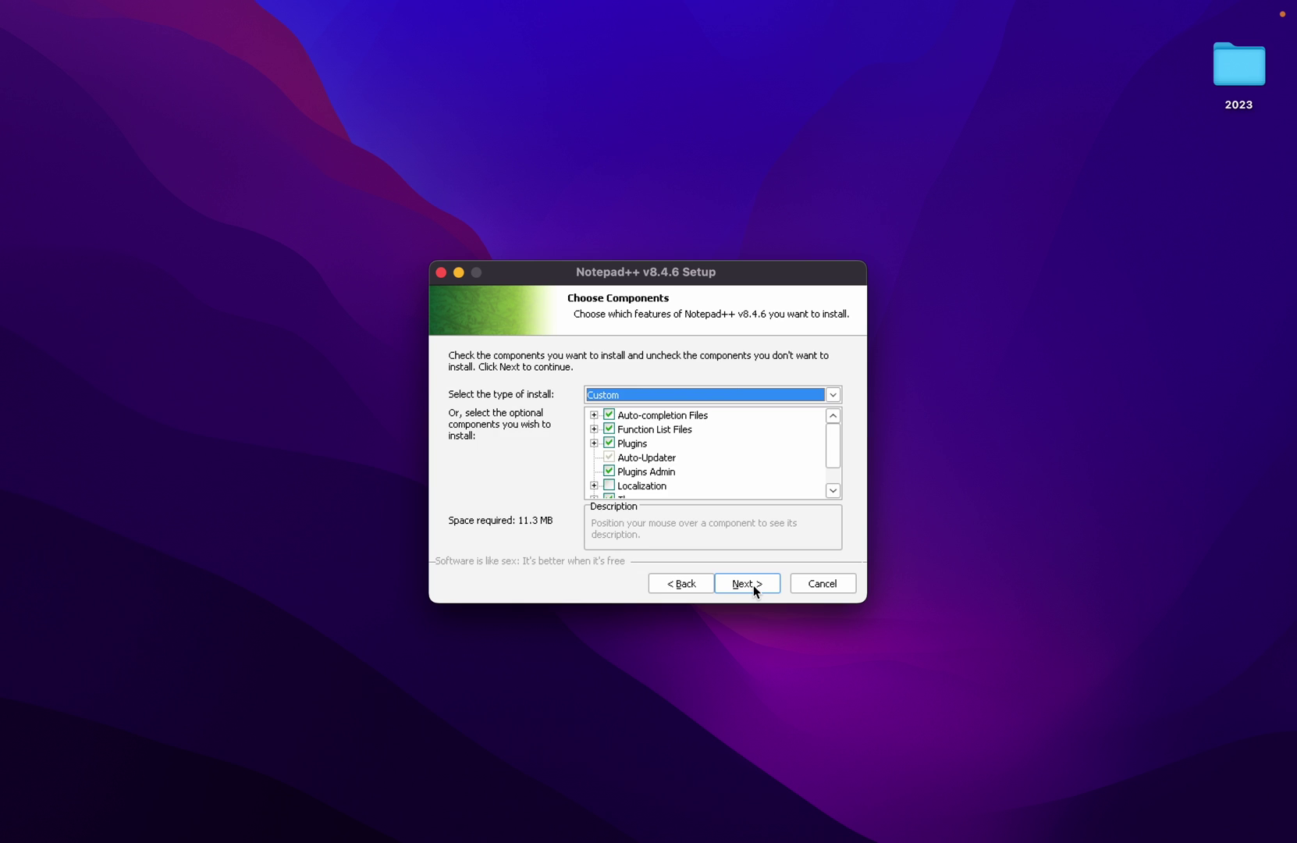
click(753, 584)
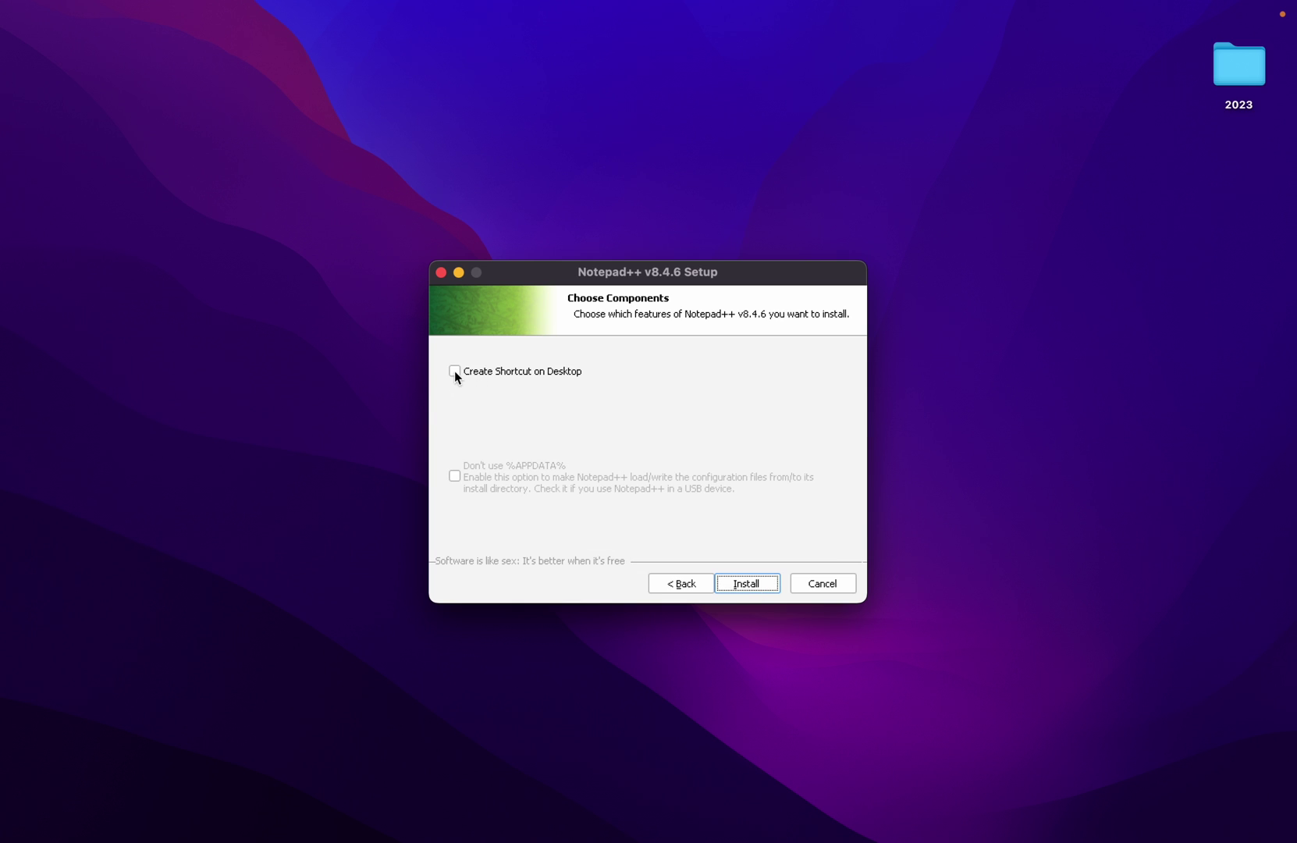
click(454, 371)
click(744, 580)
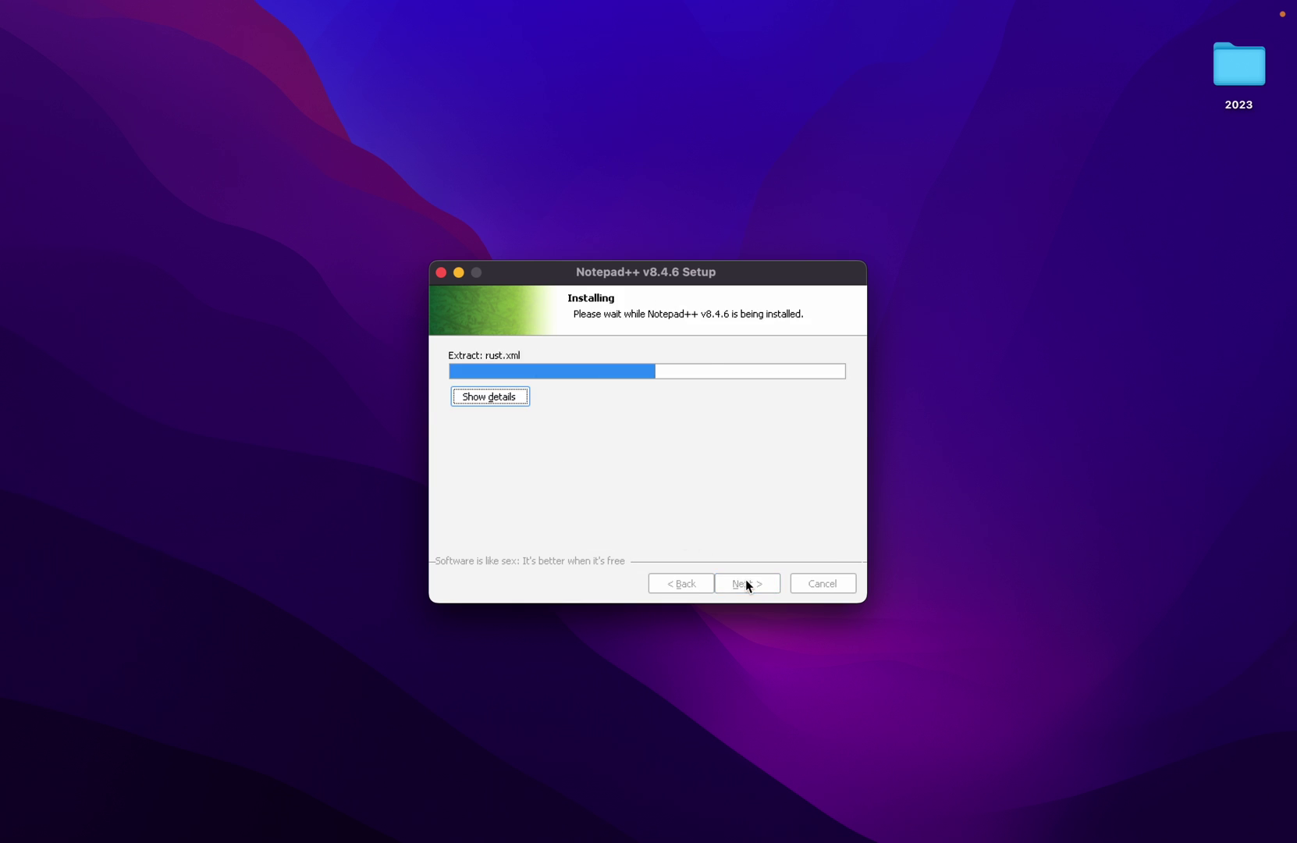
click(747, 584)
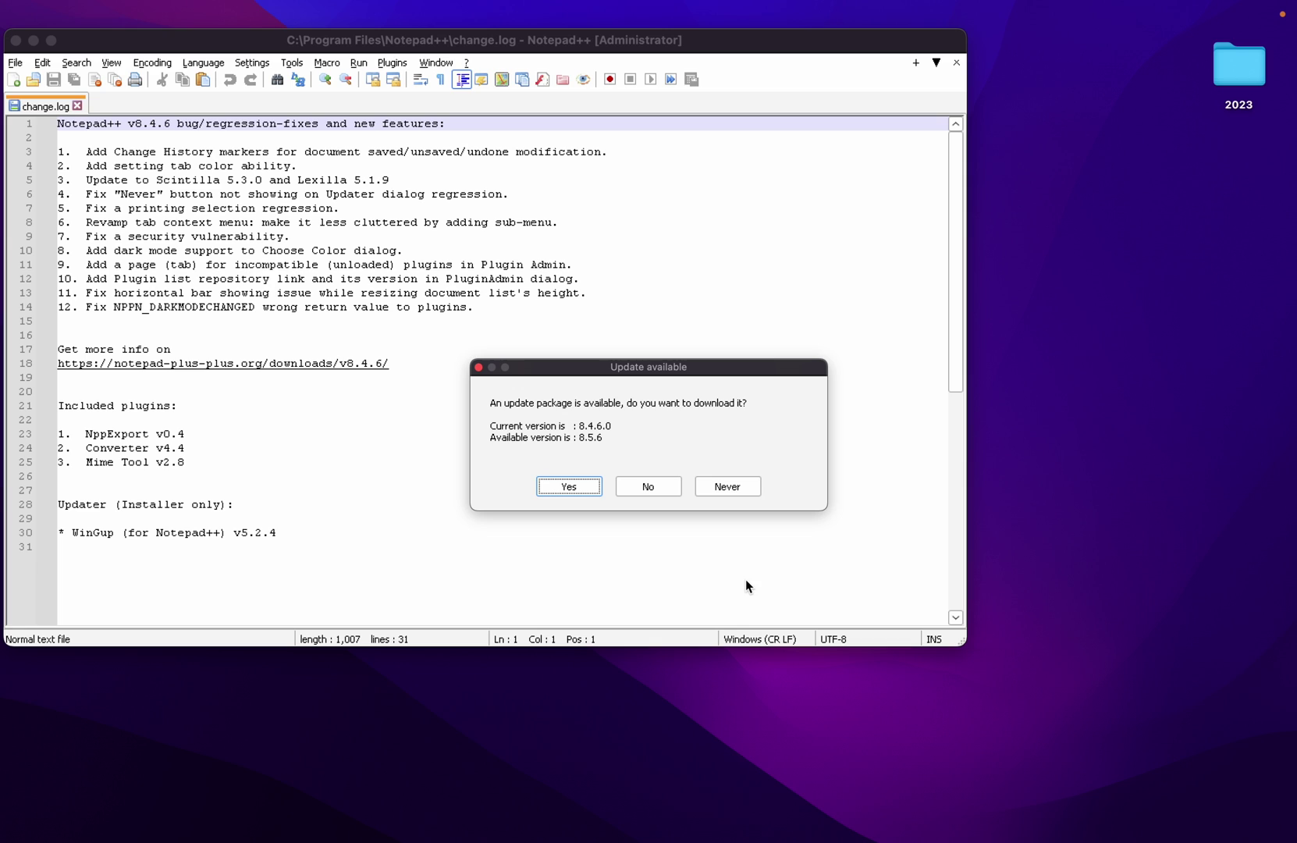
- Accept the 8.5.6 update and run its setup in English with default folder and components
click(568, 487)
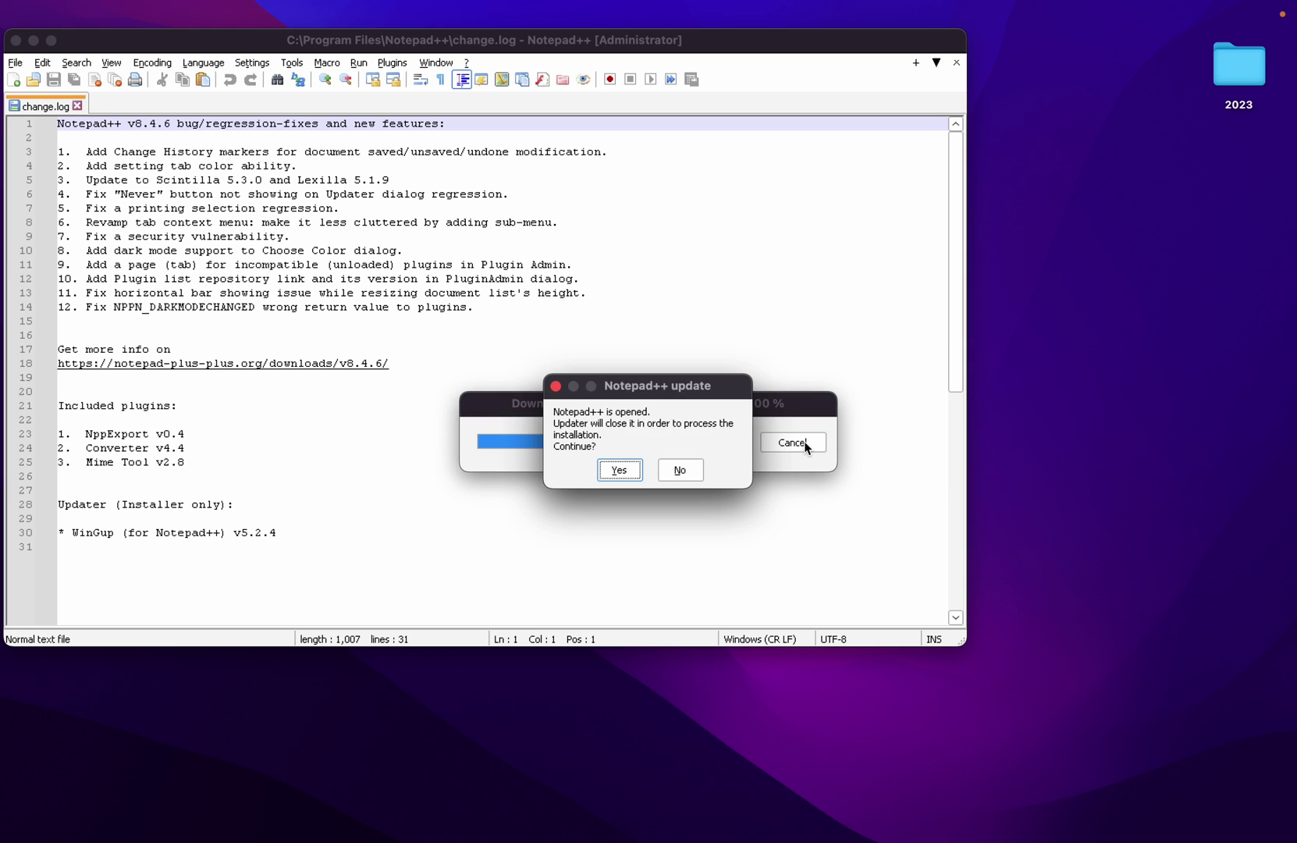
click(616, 469)
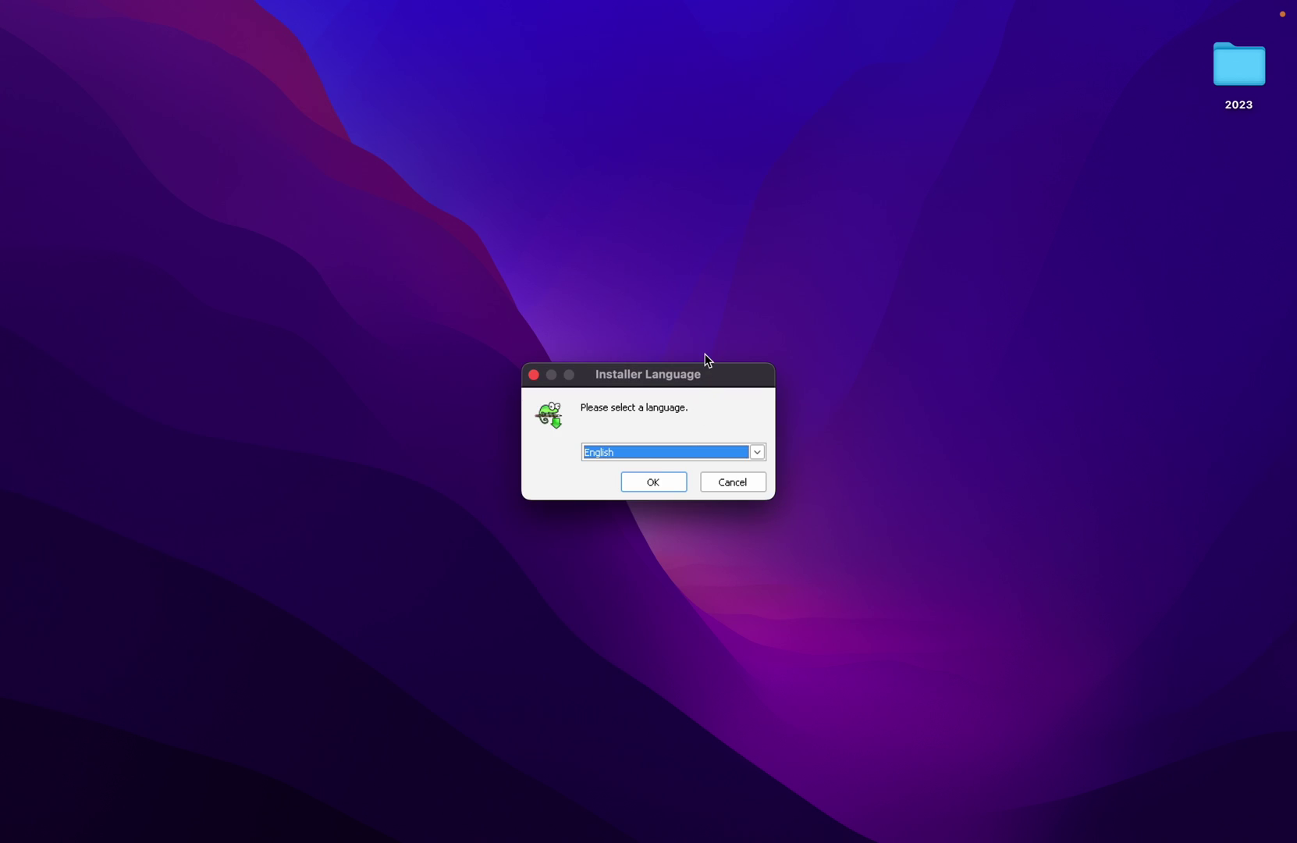
click(656, 483)
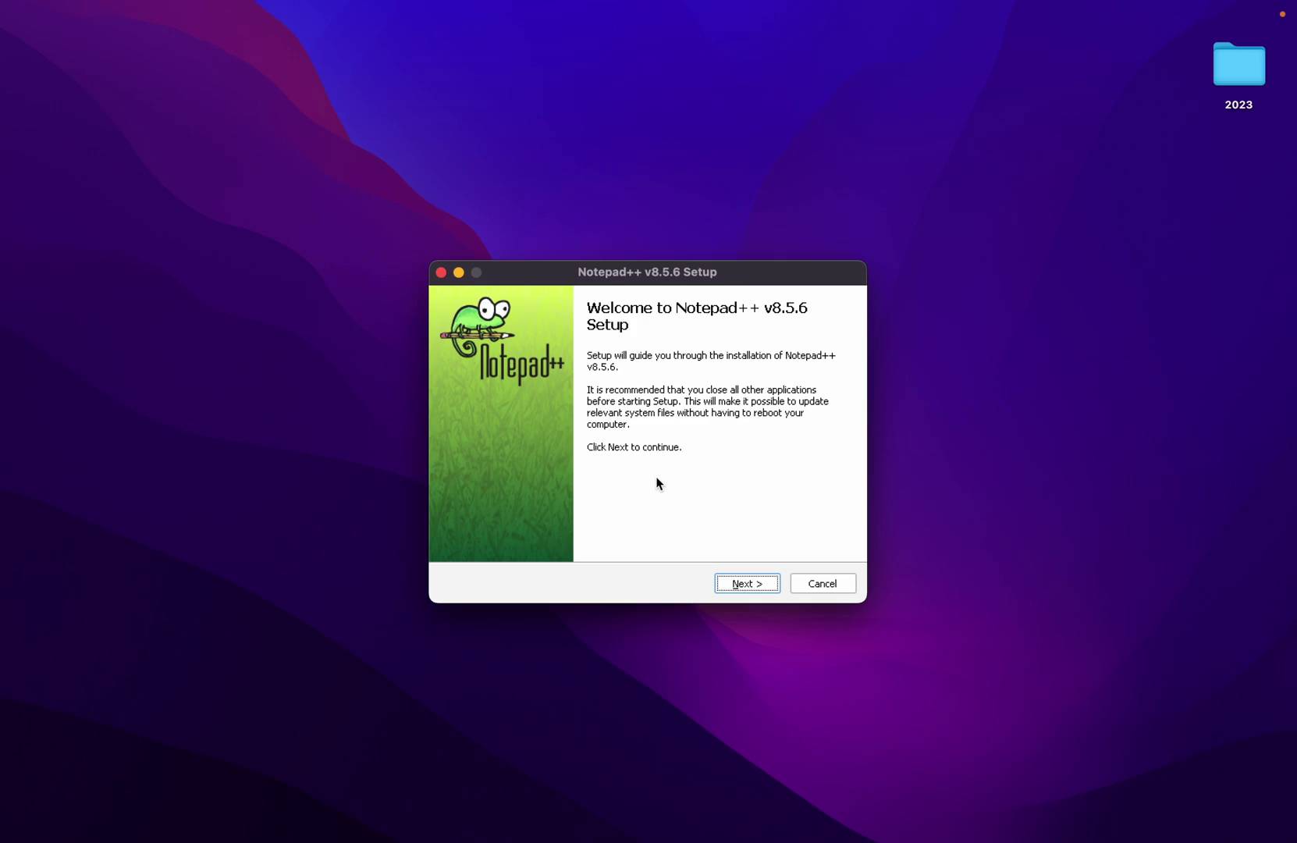
click(742, 582)
click(742, 583)
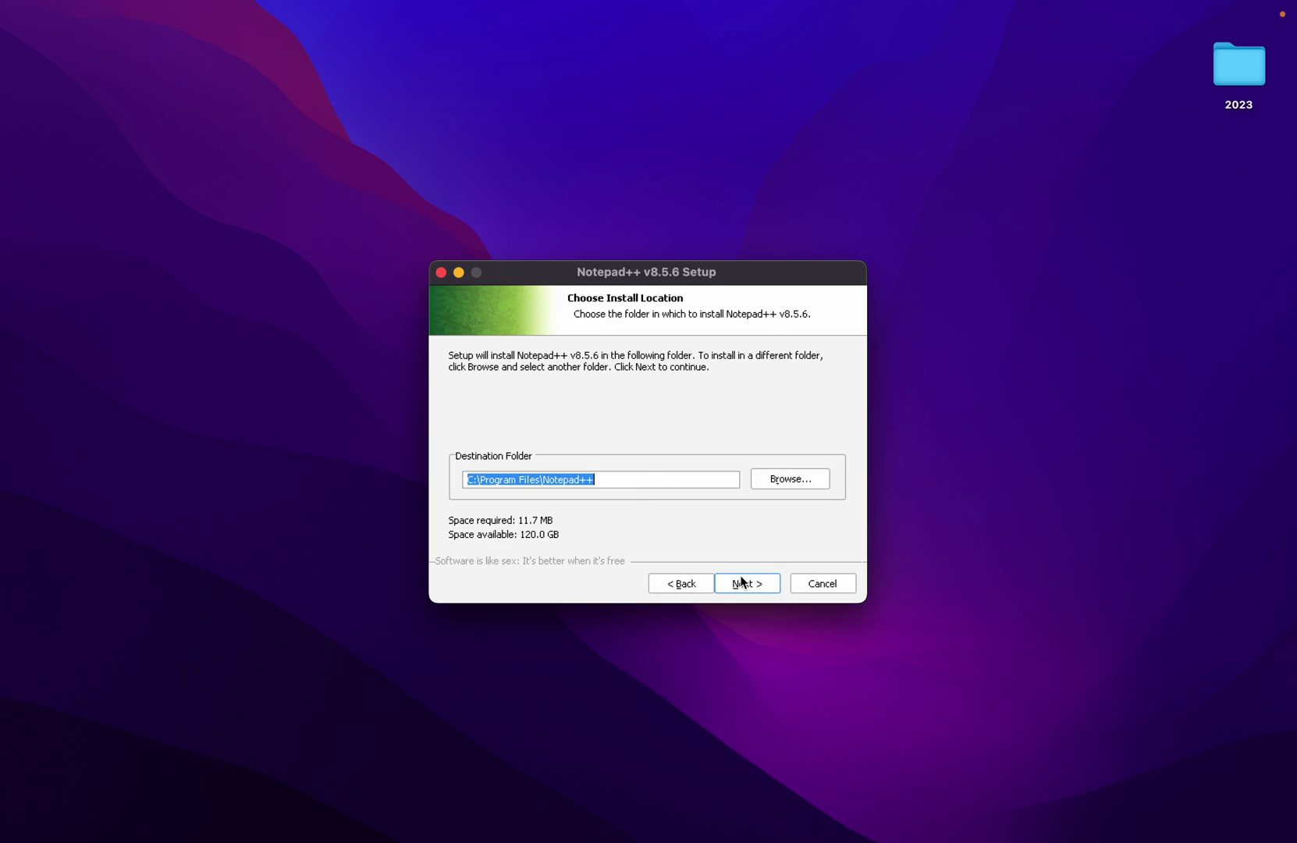
click(742, 583)
click(741, 582)
click(746, 583)
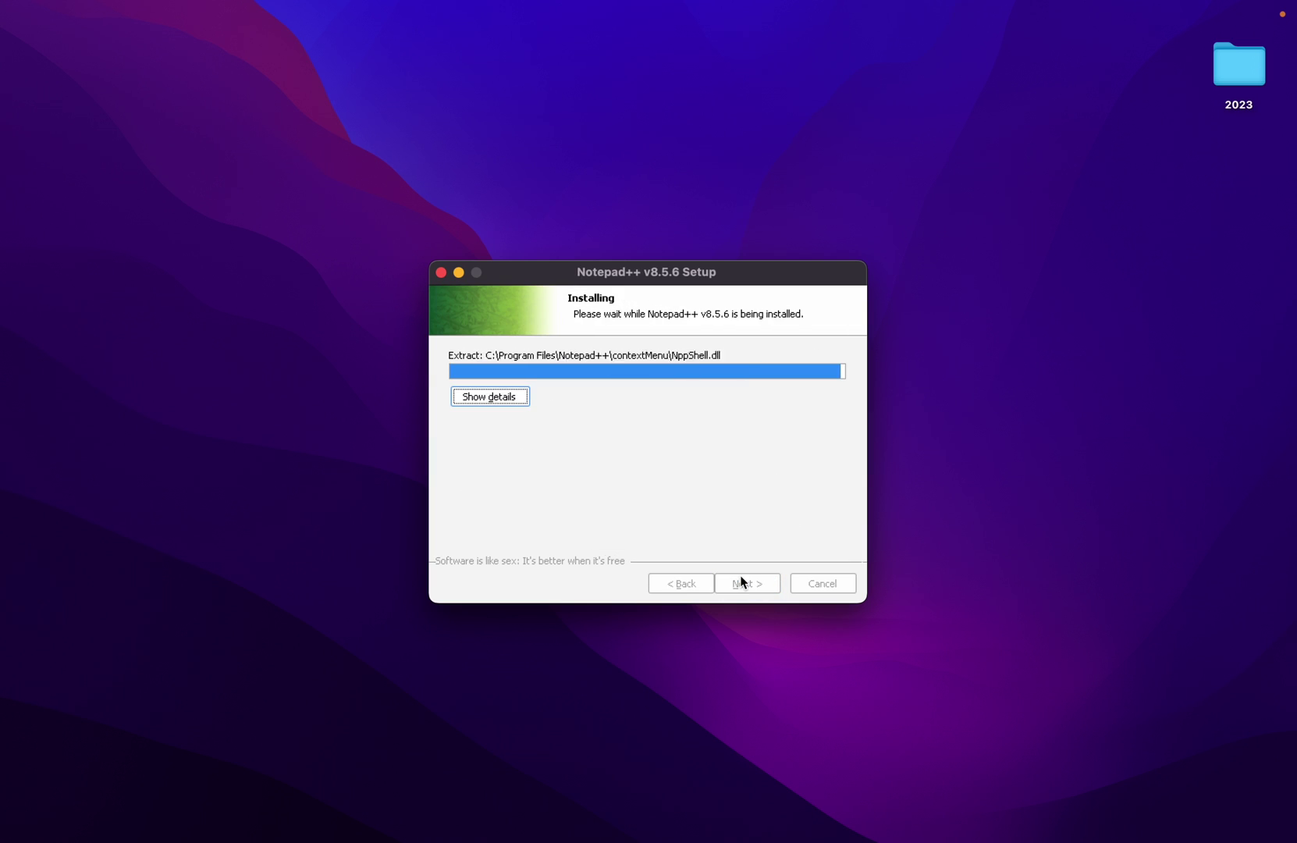
click(742, 582)
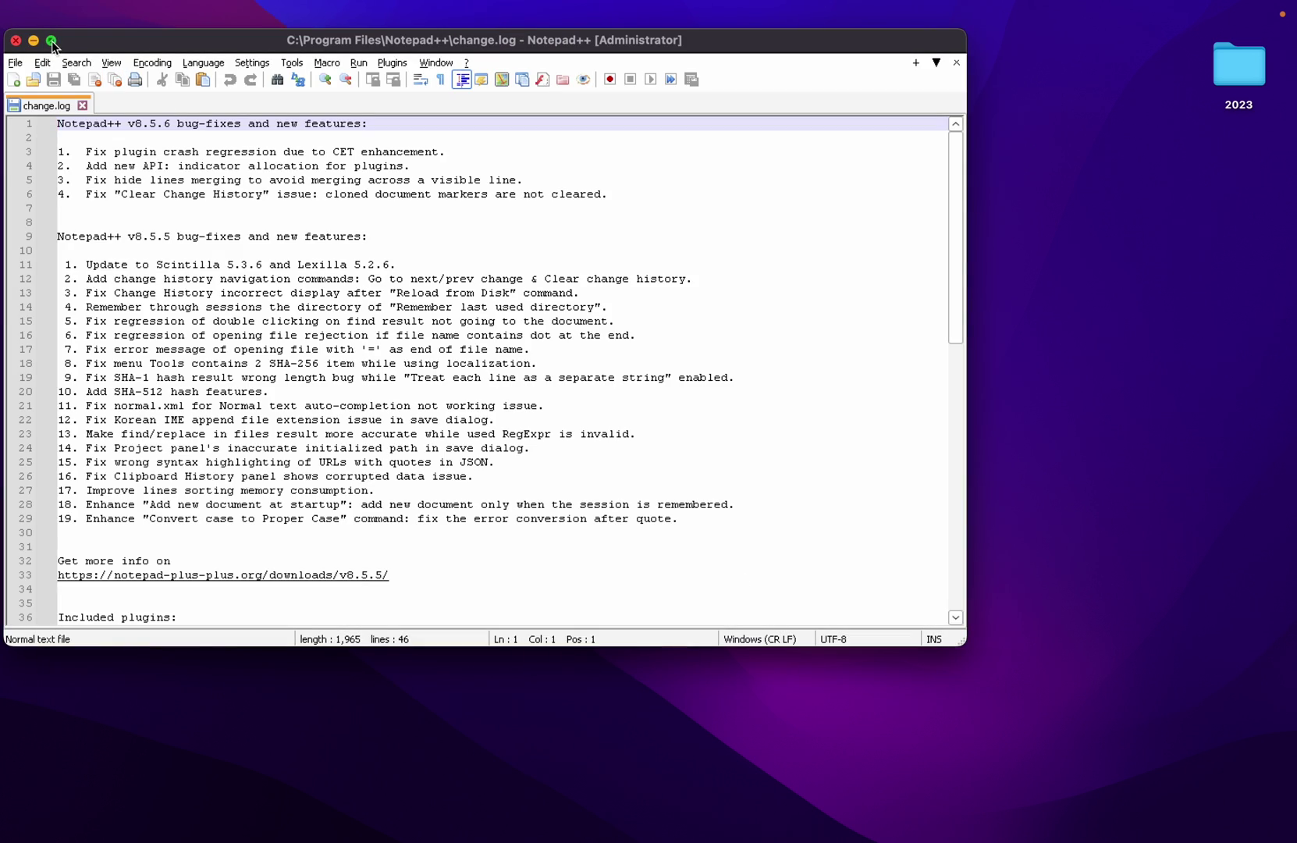
- Maximize Notepad++, create a new document, and type 'This is notepad +'
click(52, 41)
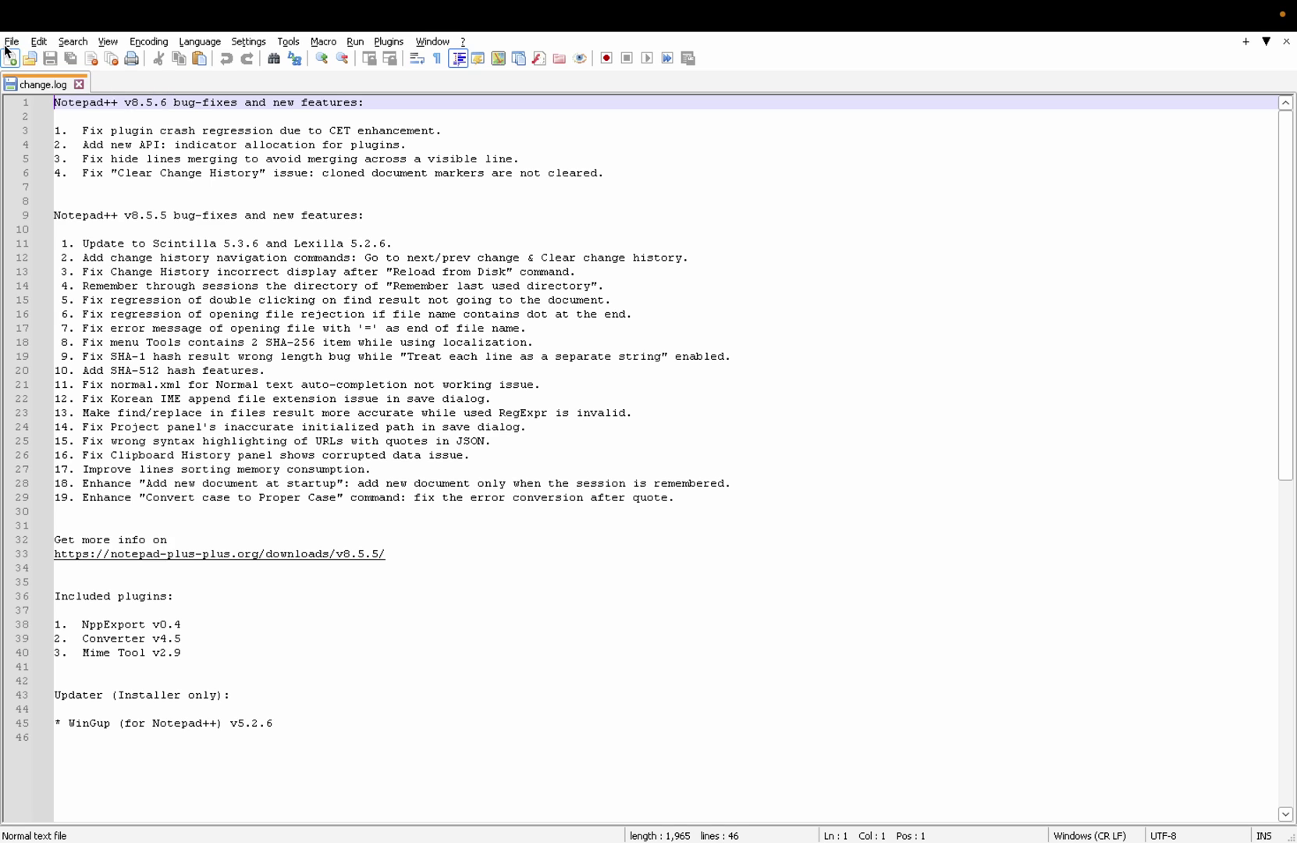
click(11, 41)
click(60, 59)
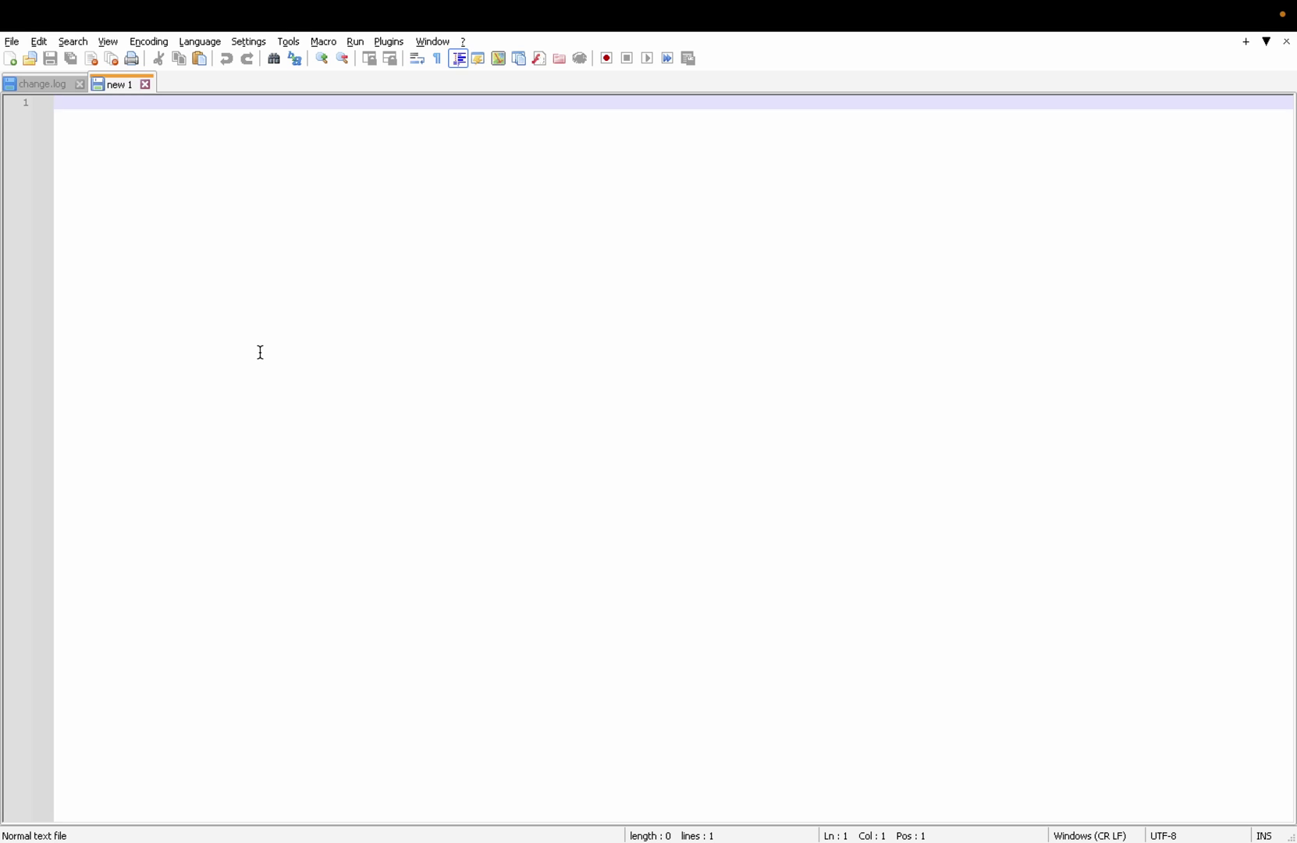
text(This is notepad +)
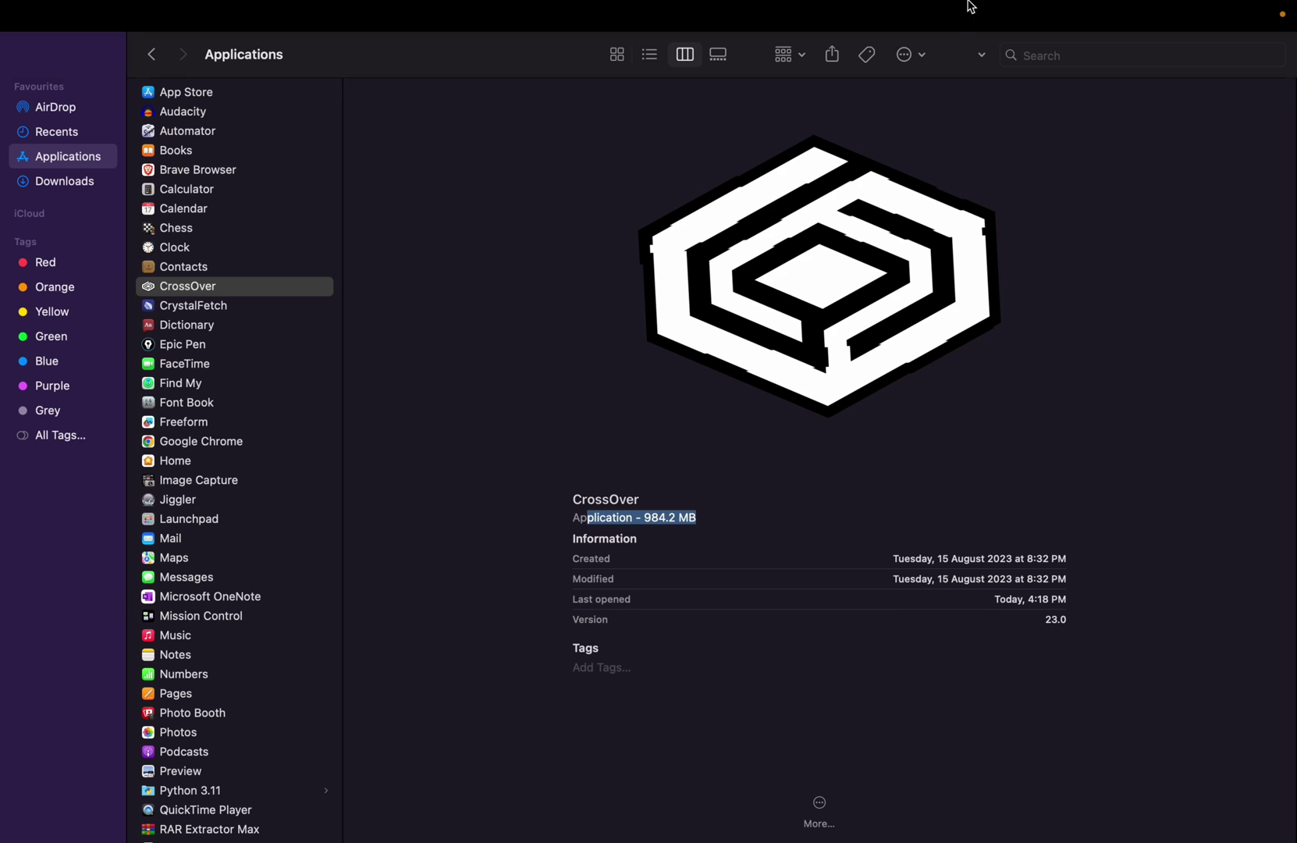
- Leave the full-screen view and search Launchpad's installed apps to launch CrossOver
mouse_move(929, 16)
key(ctrl+Left)
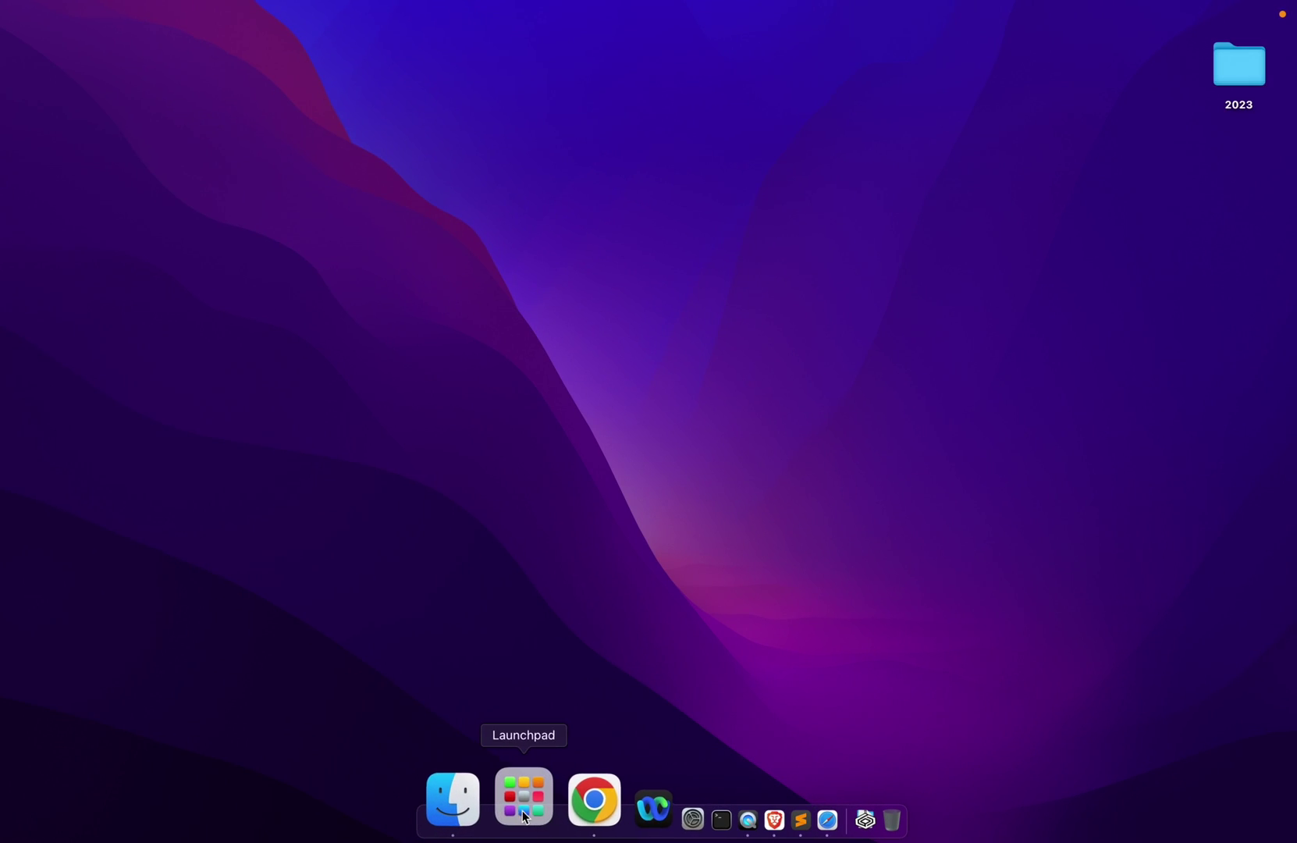
click(520, 810)
click(603, 66)
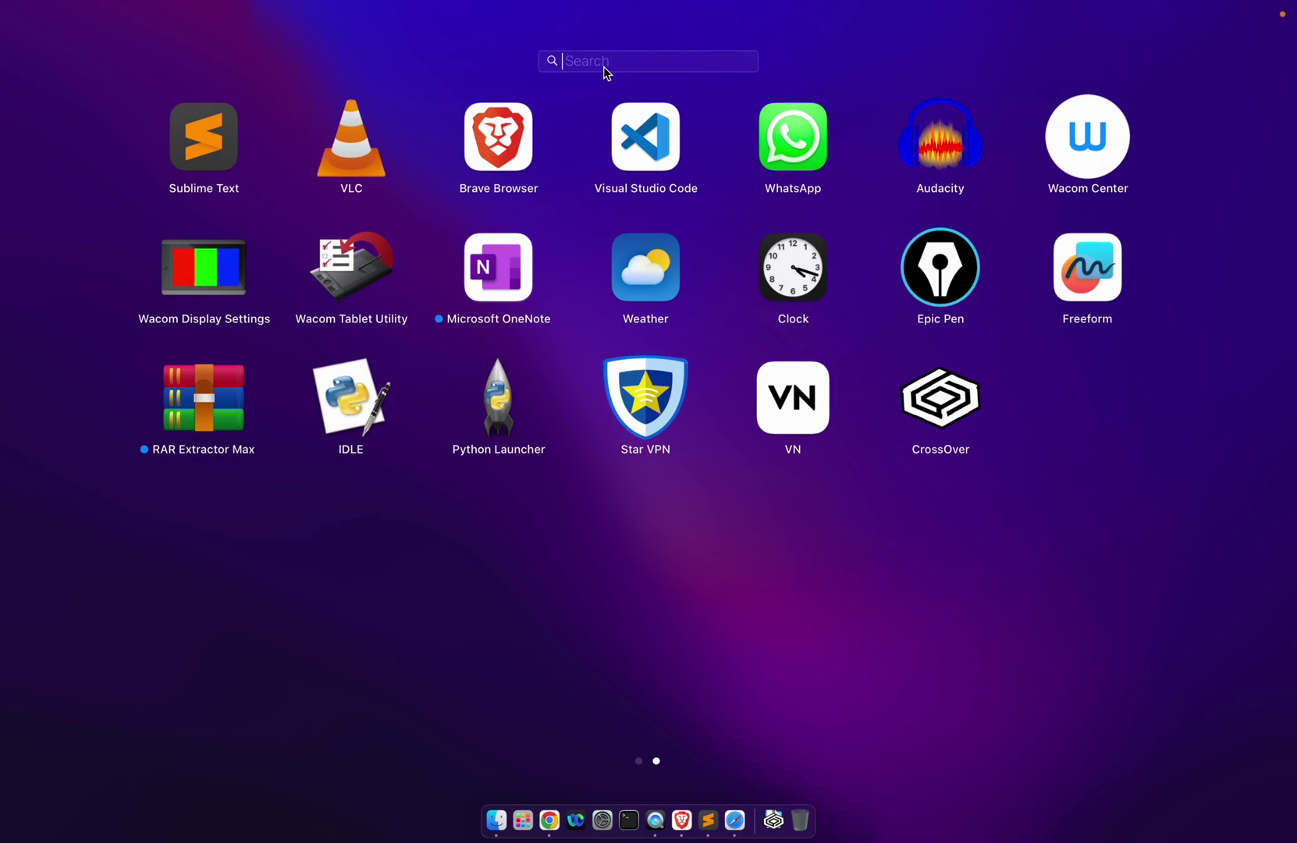
text(not)
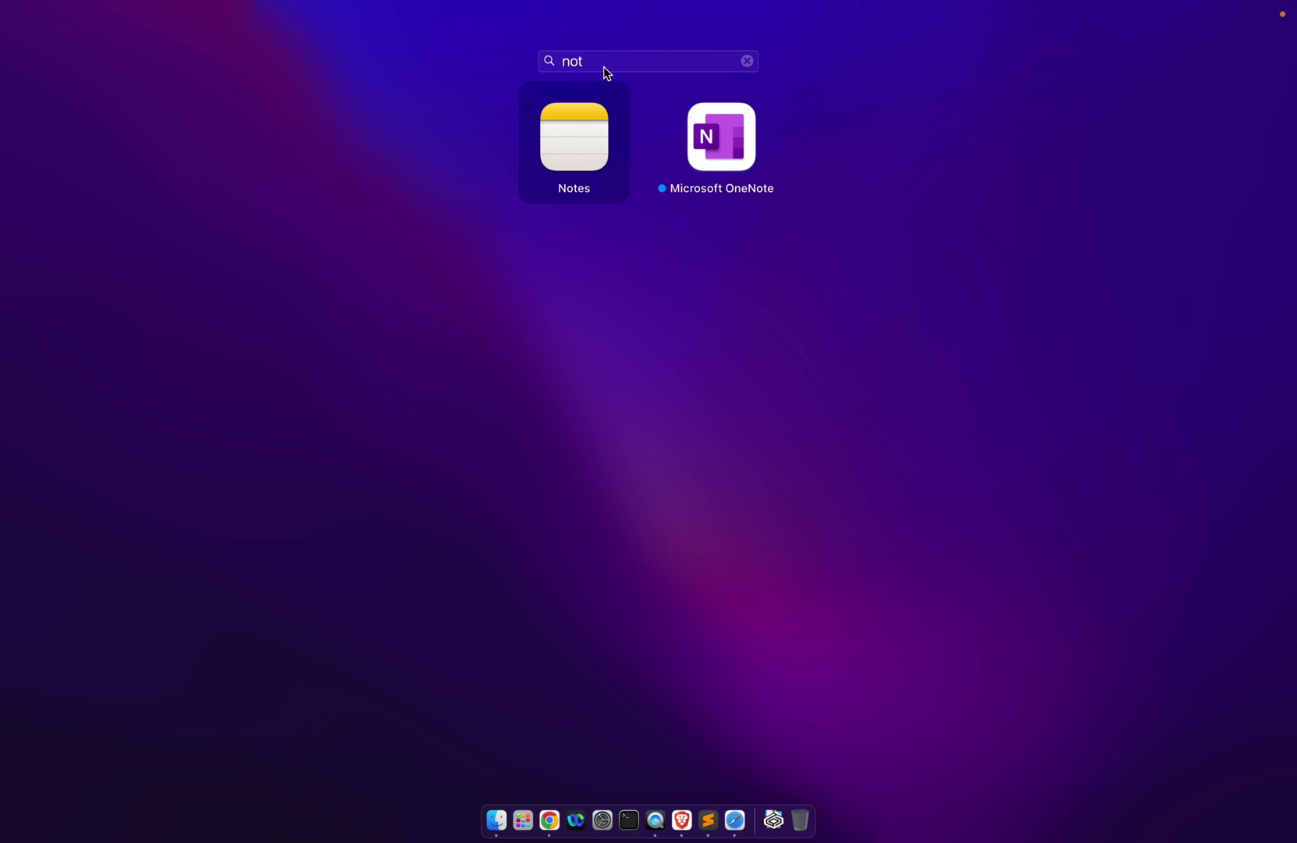
key(BackSpace)
key(BackSpace)
key(BackSpace)
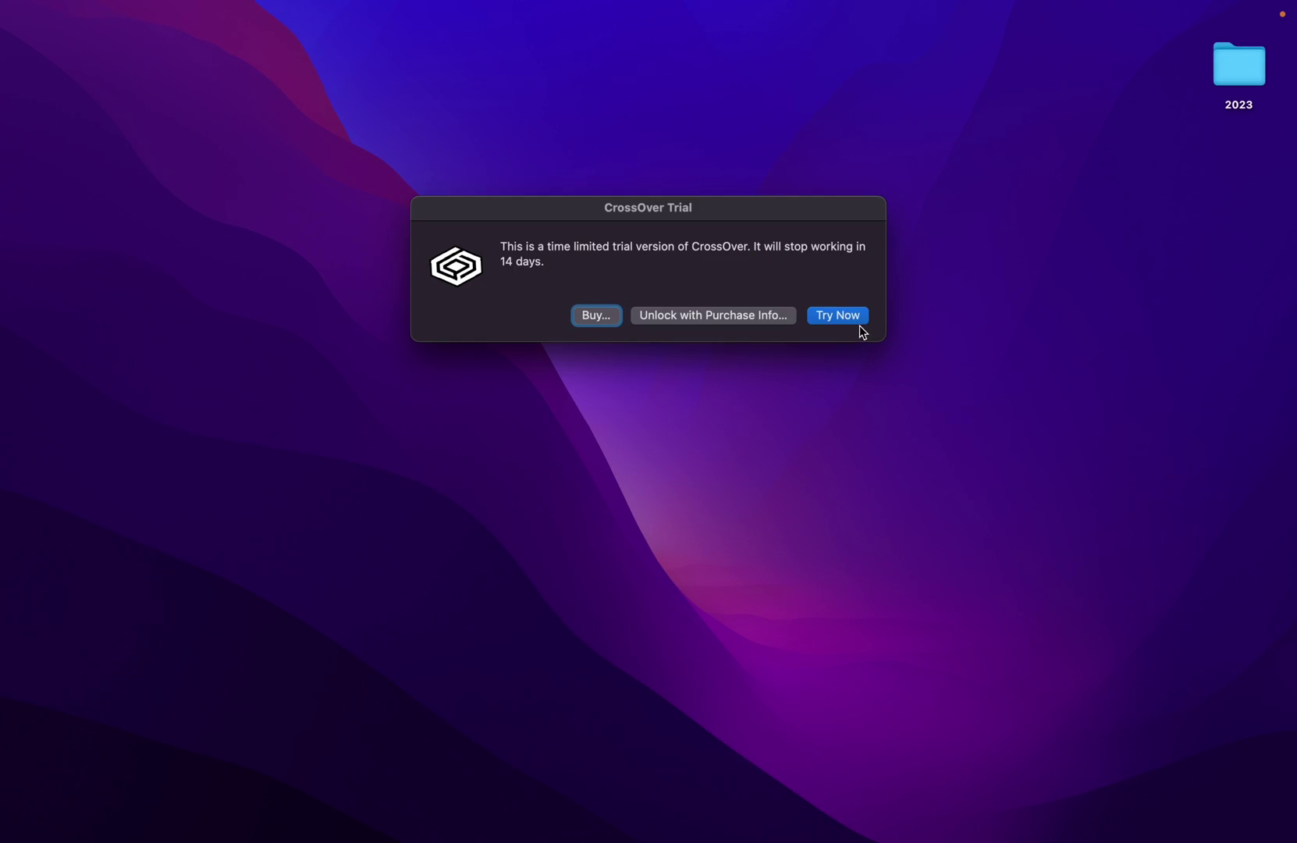
- Continue the CrossOver trial, launch Notepad++ from its bottle, and switch to Safari
click(839, 315)
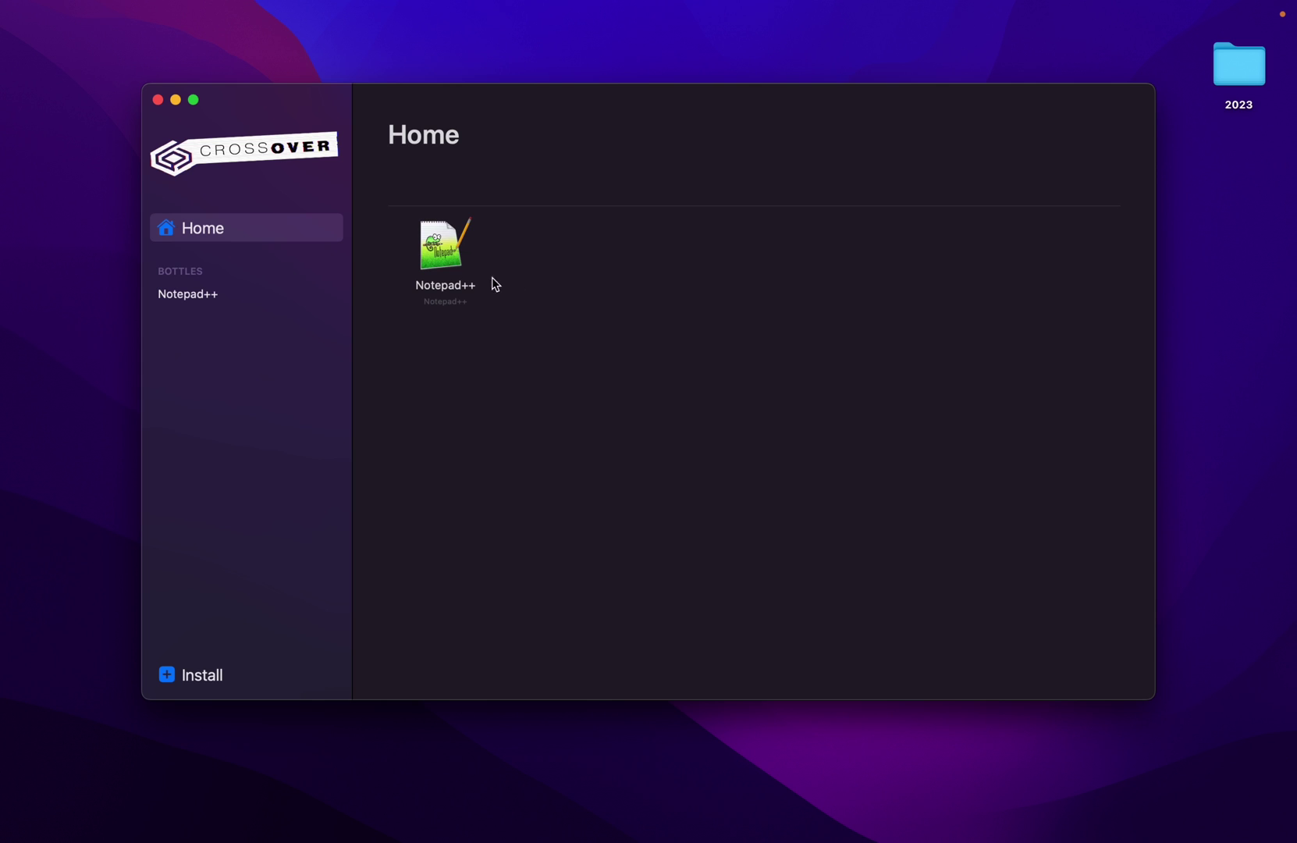
double_click(446, 255)
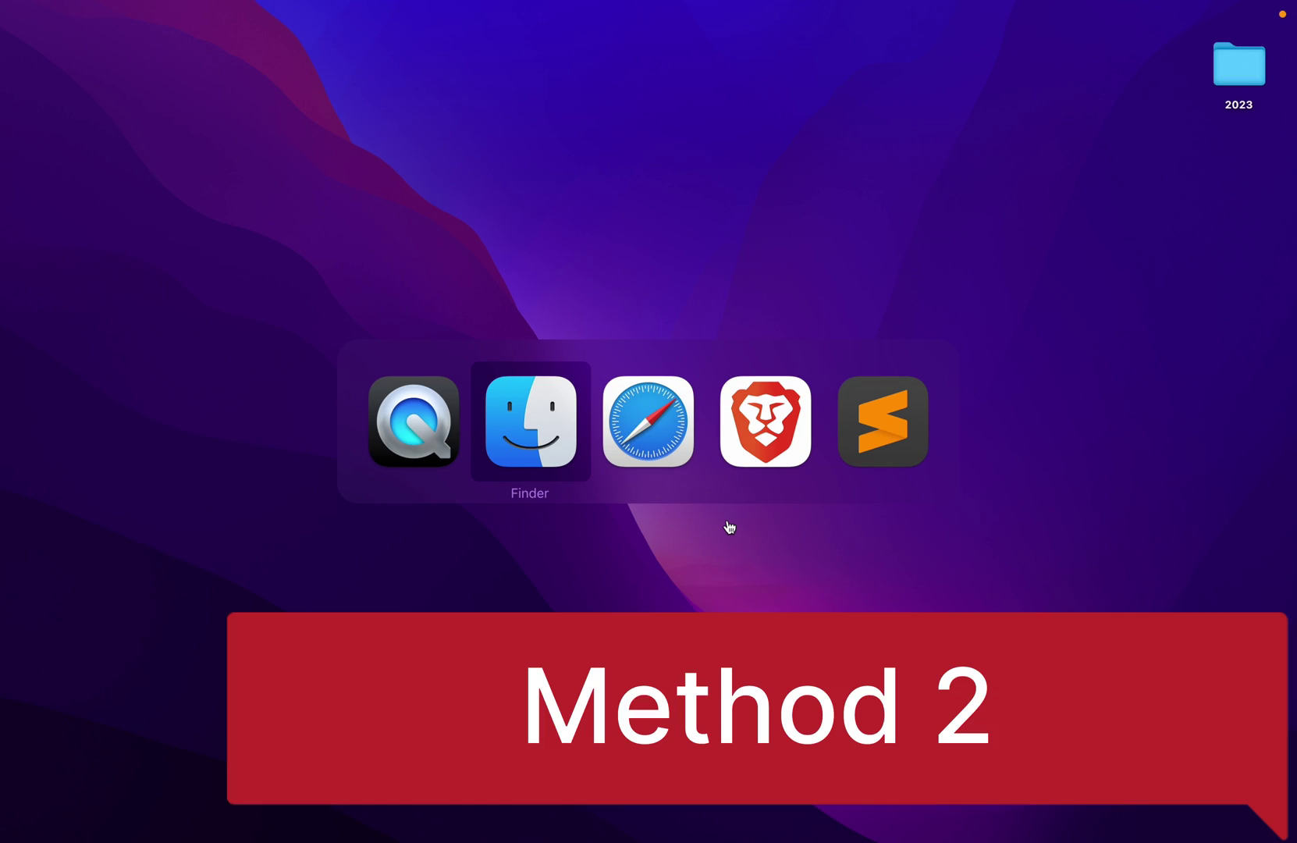
key(super+Tab)
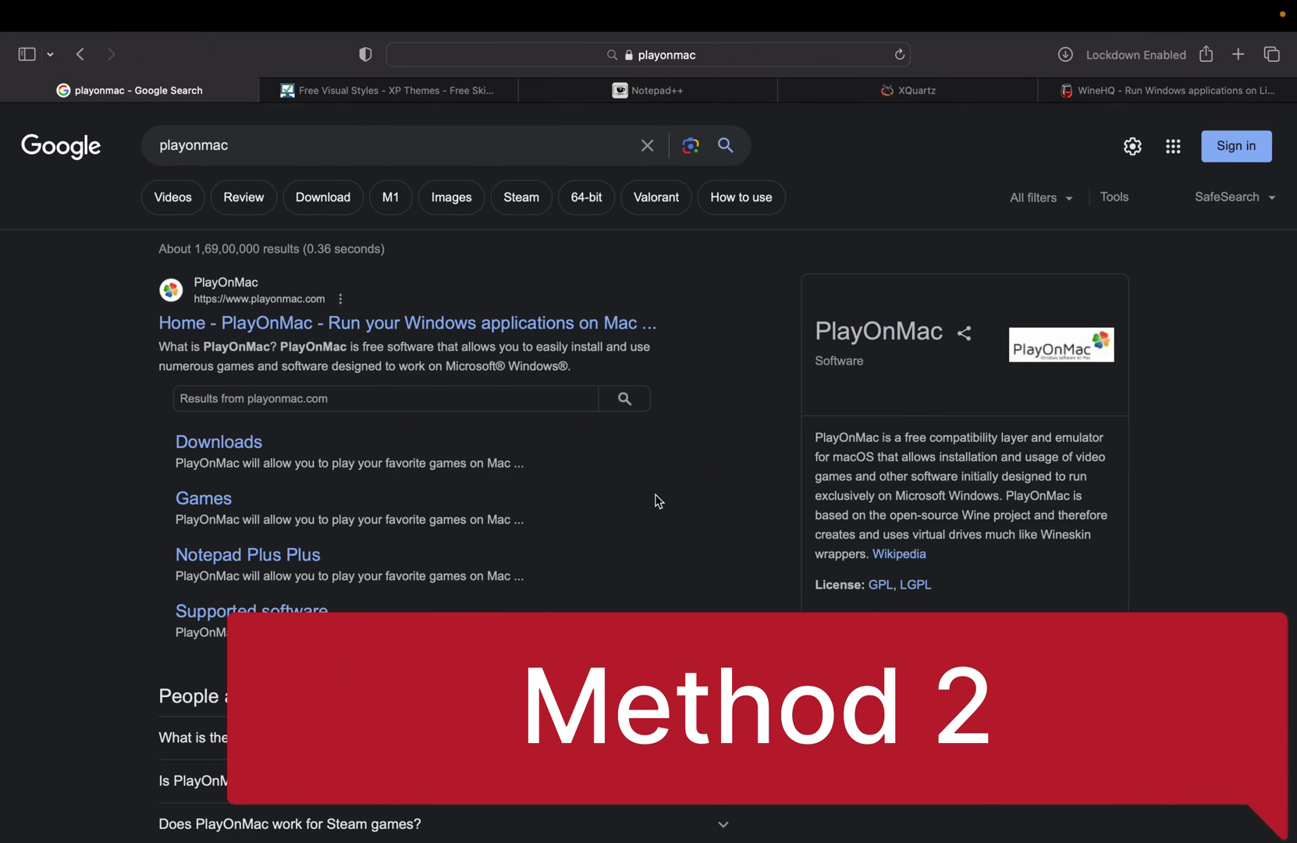
- Download PlayOnMac 4.4.4 from playonmac.com's Downloads page and reveal PlayOnMac_4.4.4.dmg in Finder
click(327, 336)
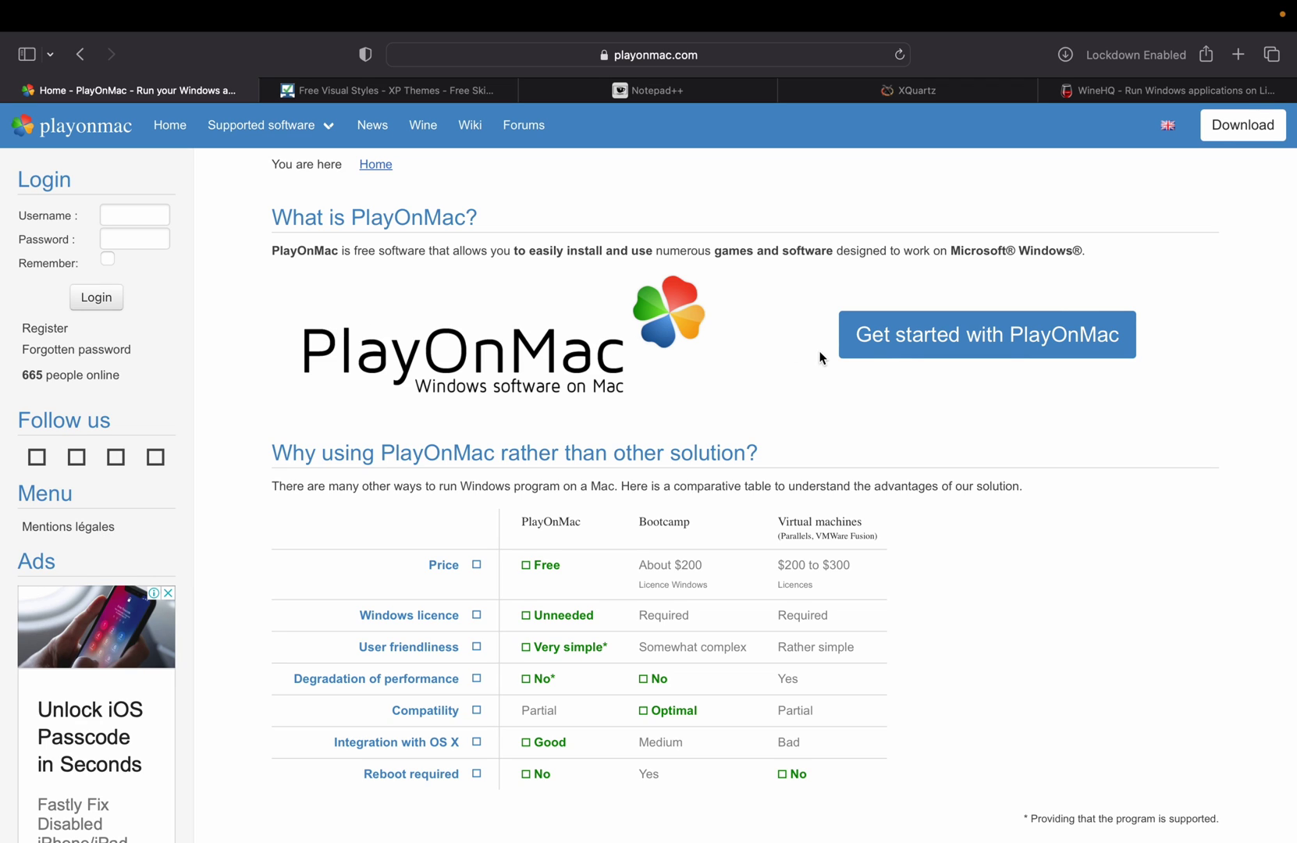
click(947, 343)
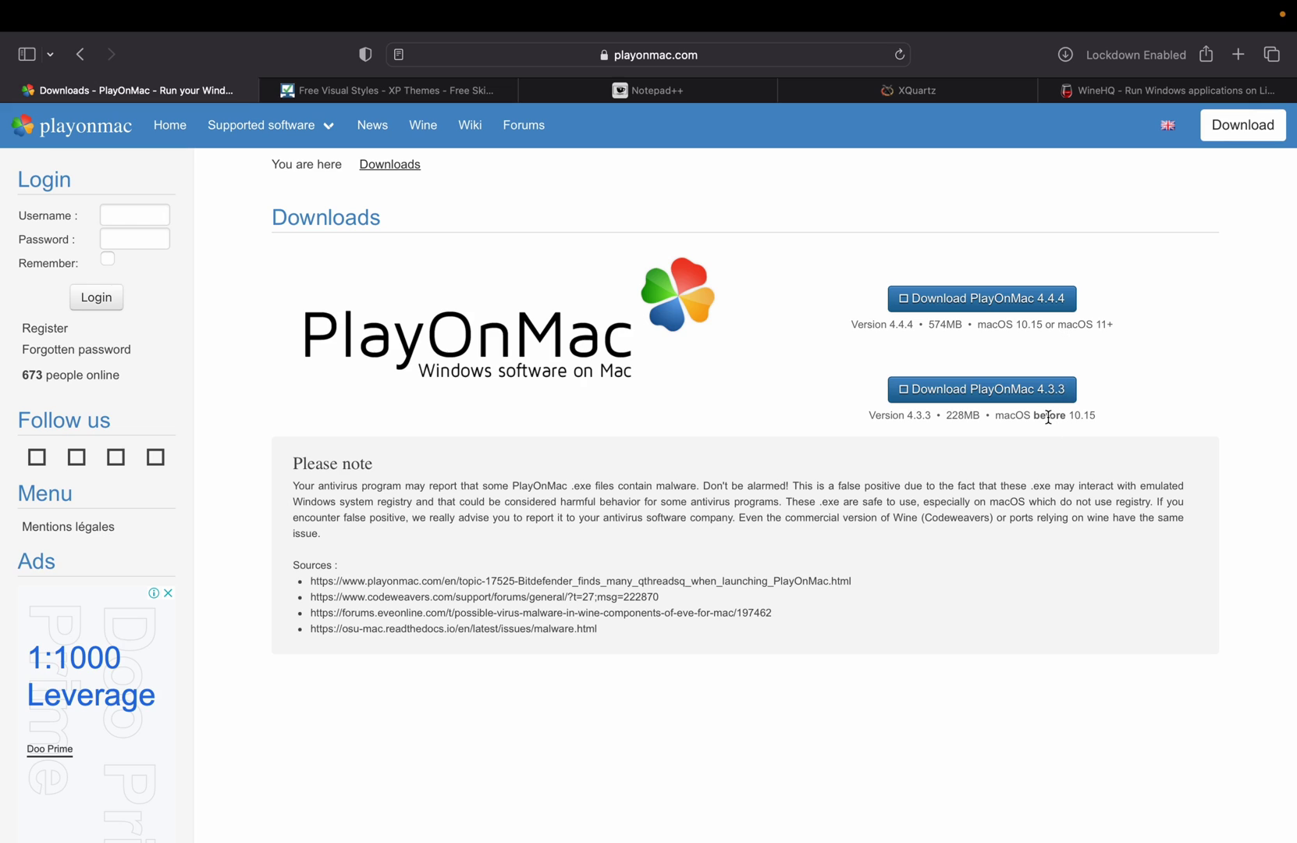
double_click(1048, 414)
click(1135, 364)
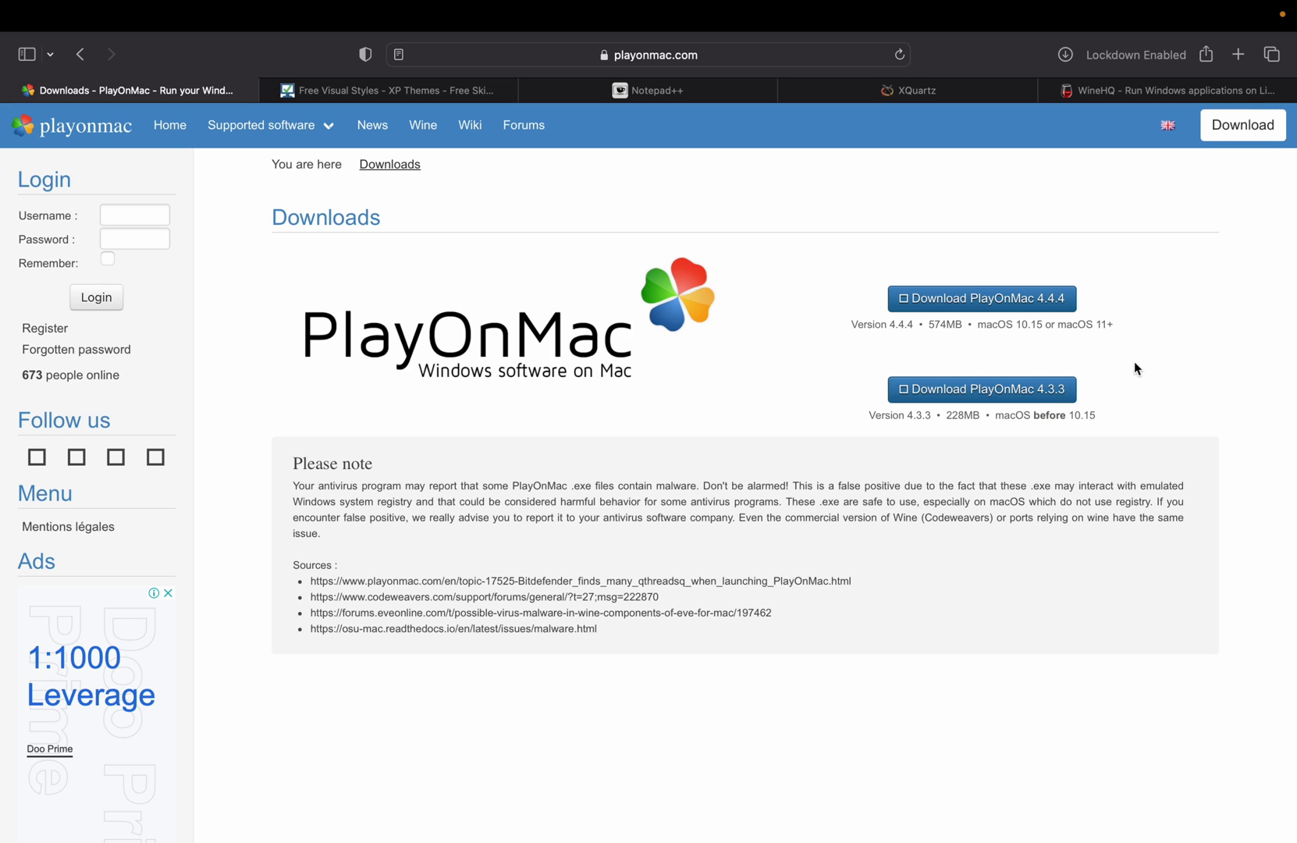
click(990, 303)
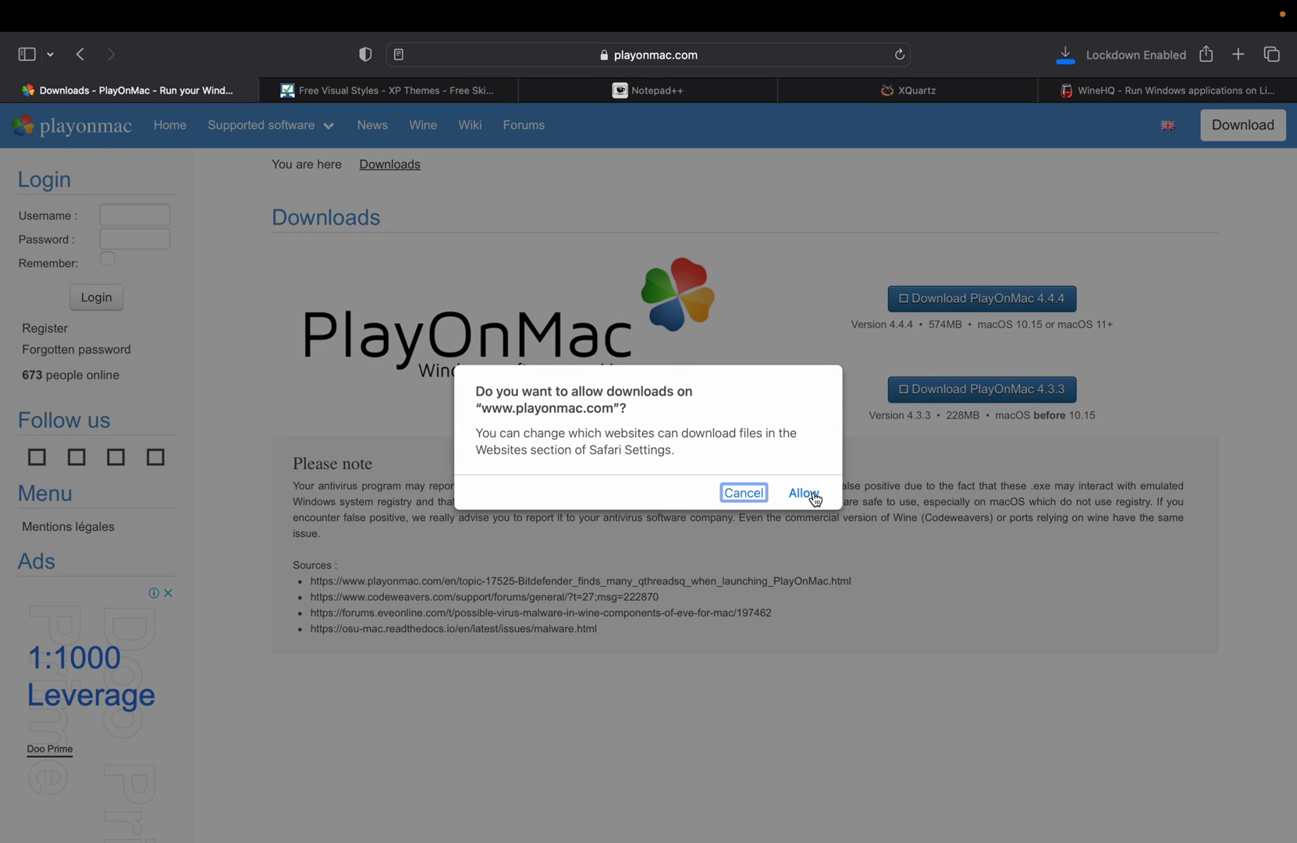
click(804, 493)
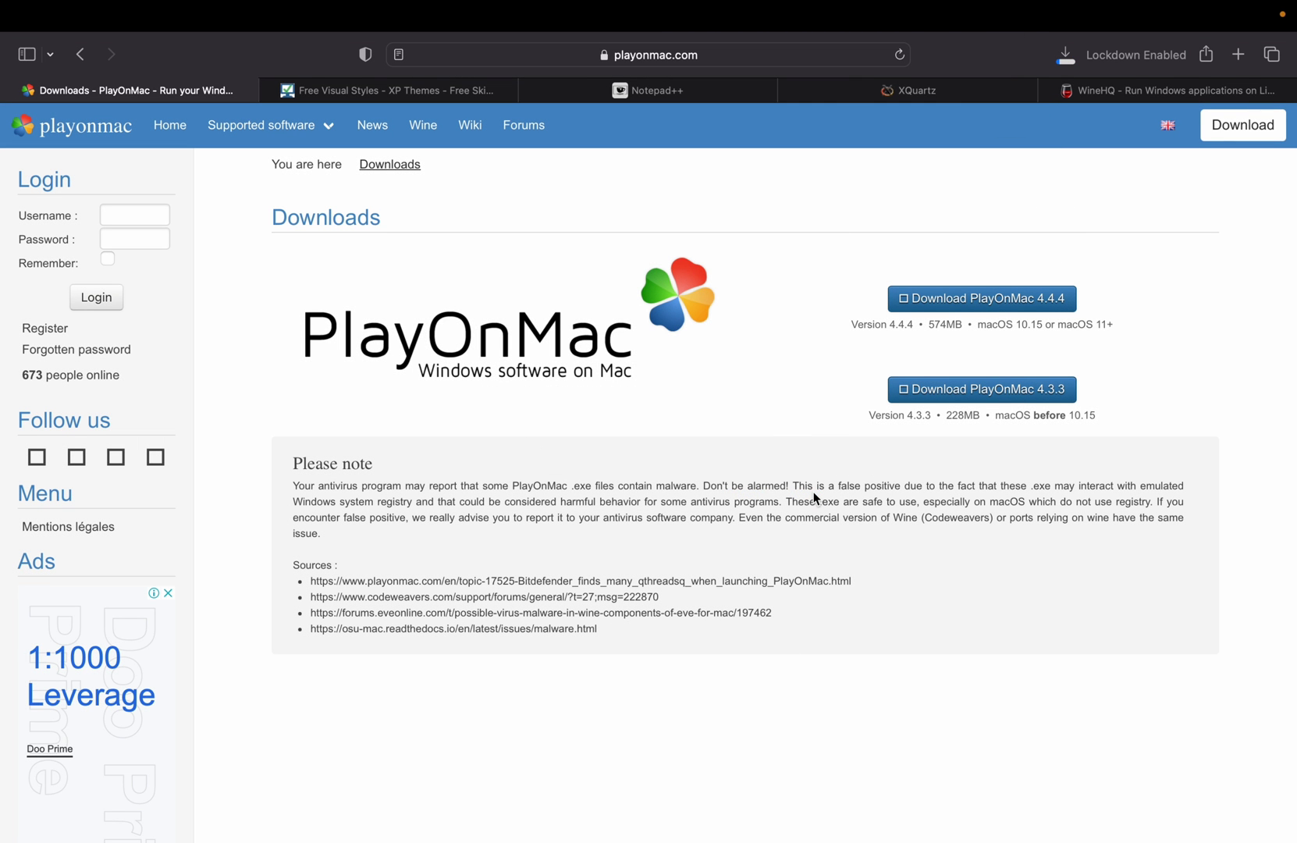
click(1065, 58)
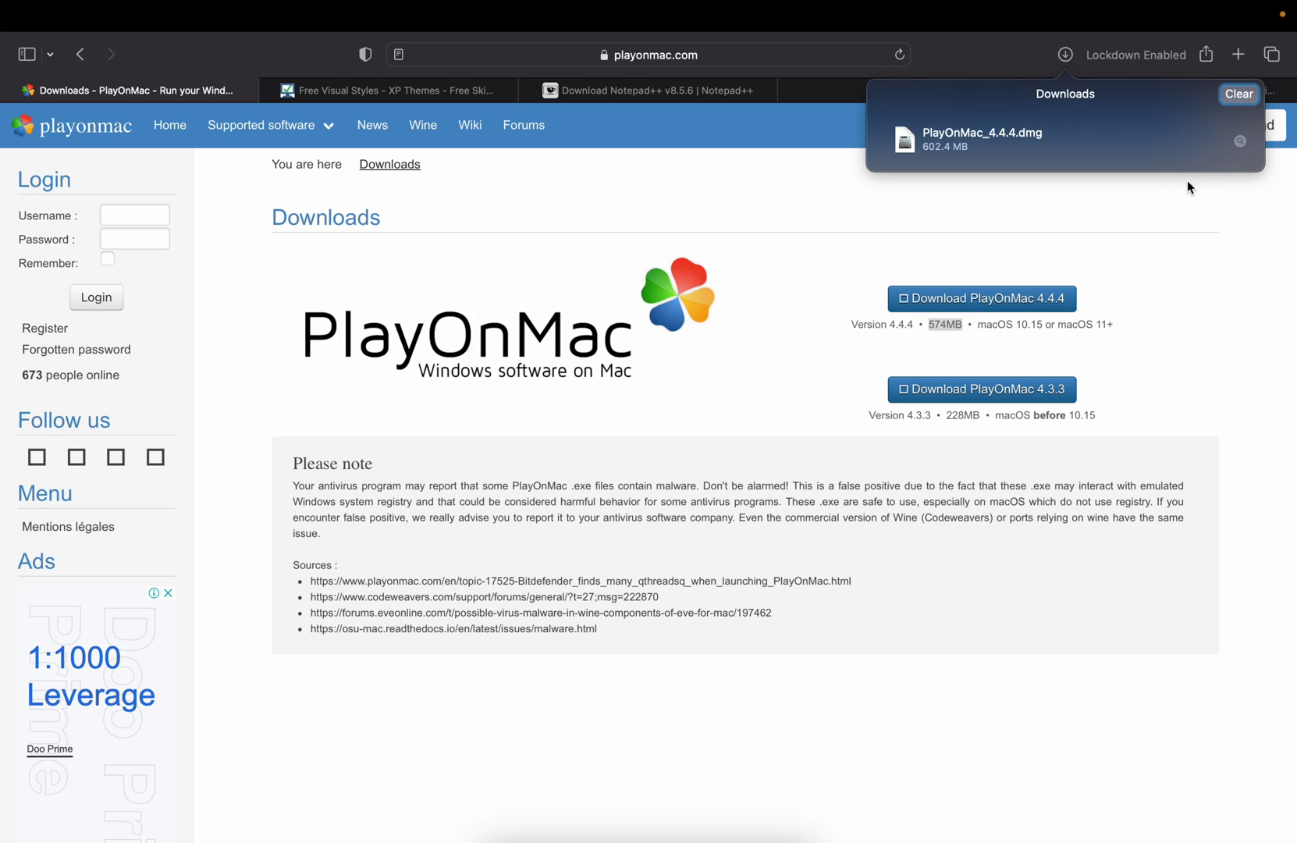
click(1241, 142)
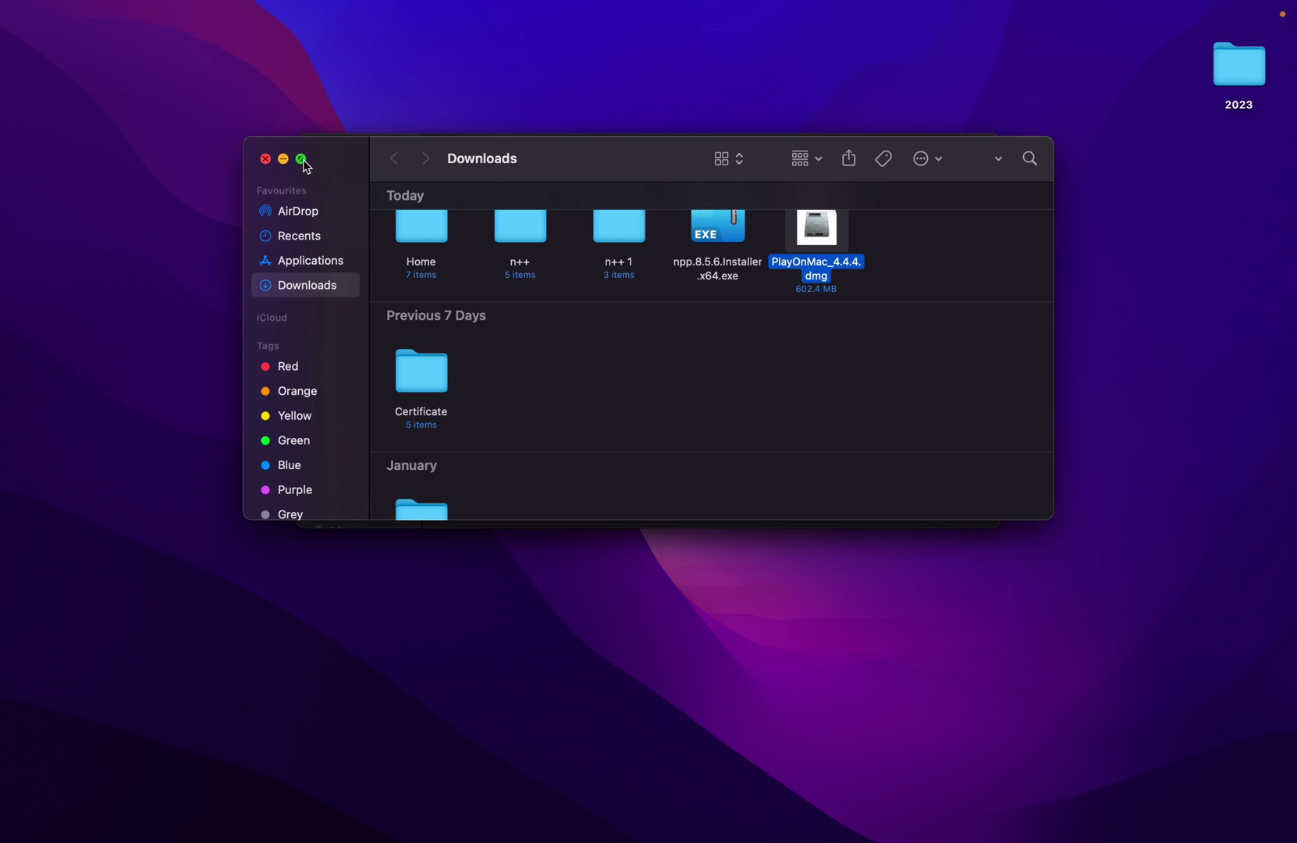
- Mount PlayOnMac_4.4.4.dmg, copy PlayOnMac into Applications, and bring up Launchpad
click(302, 160)
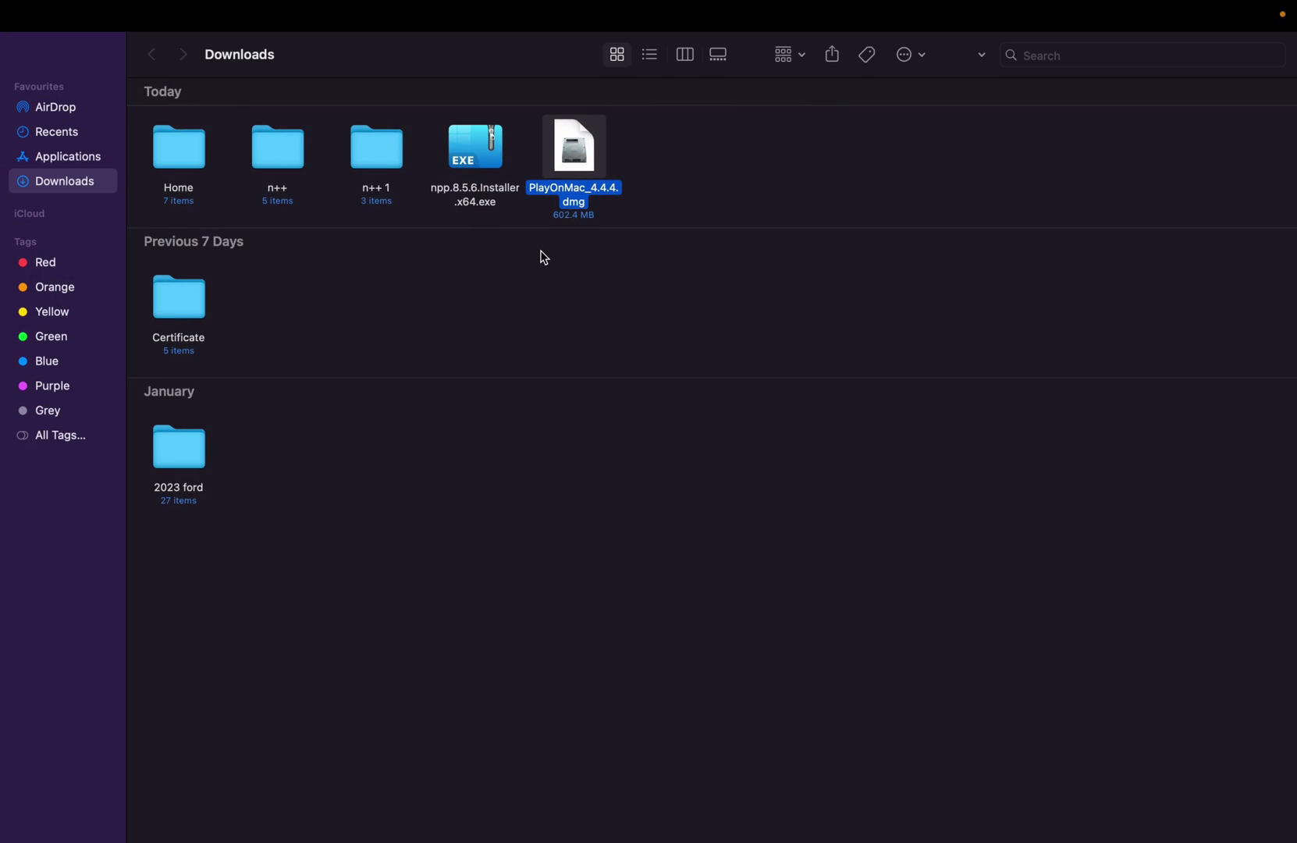
click(591, 192)
double_click(591, 193)
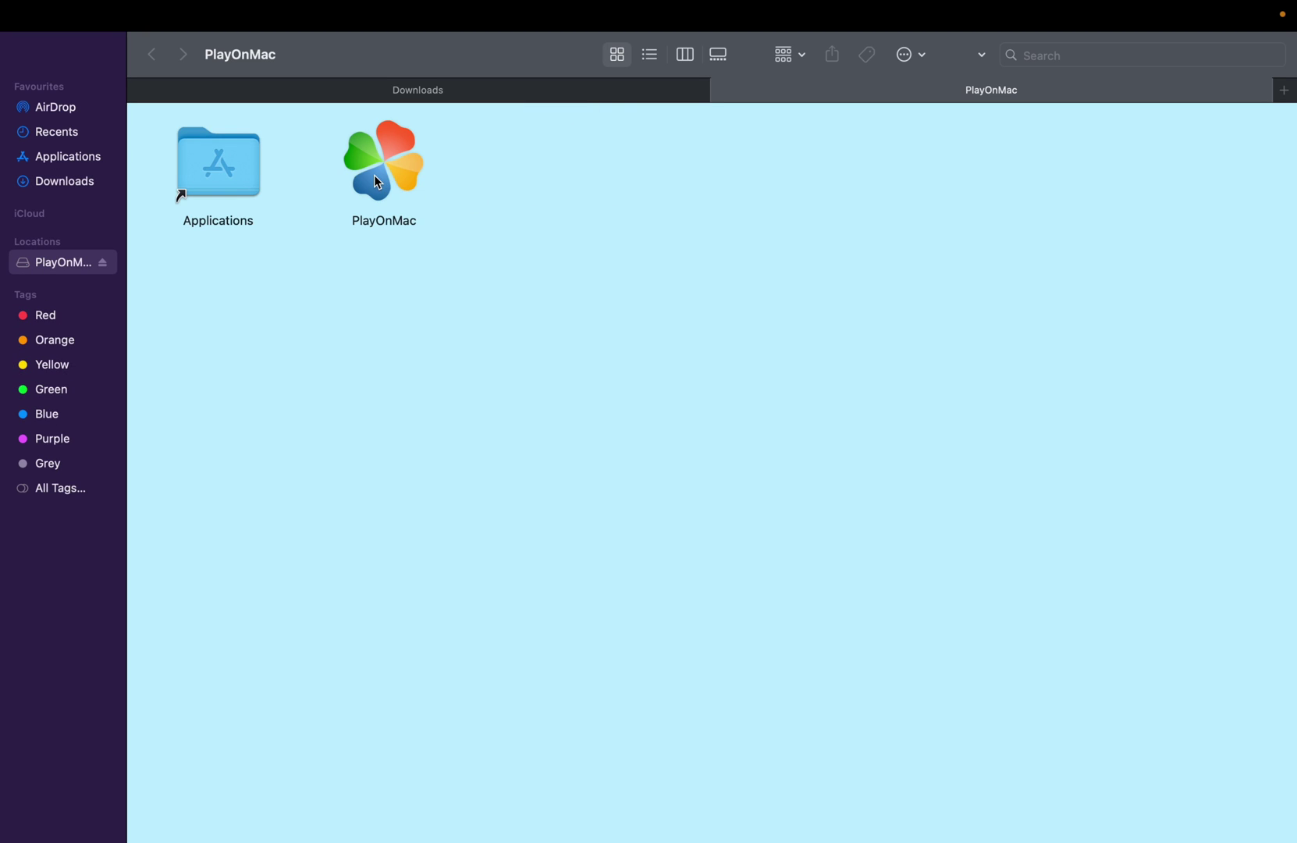
drag(374, 176, 224, 169)
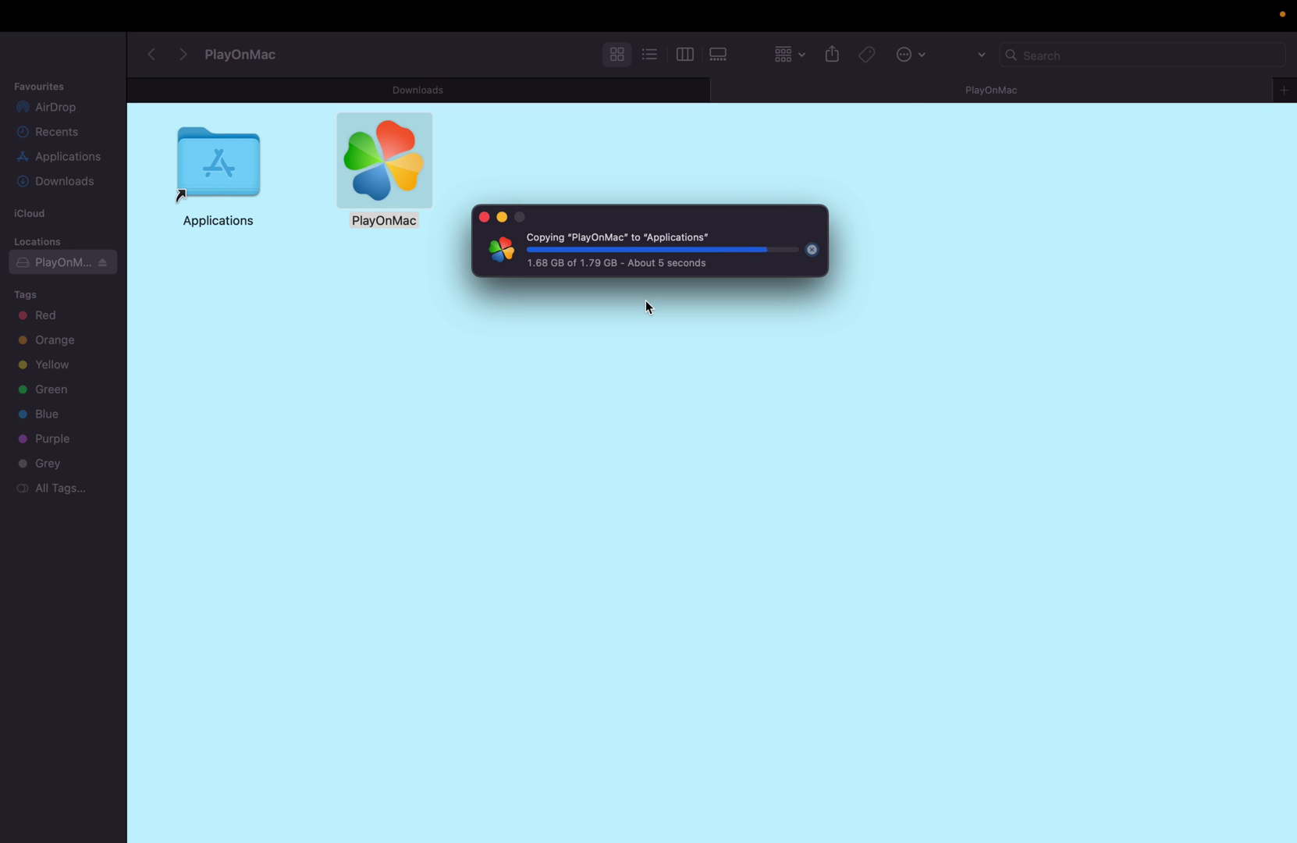
key(F4)
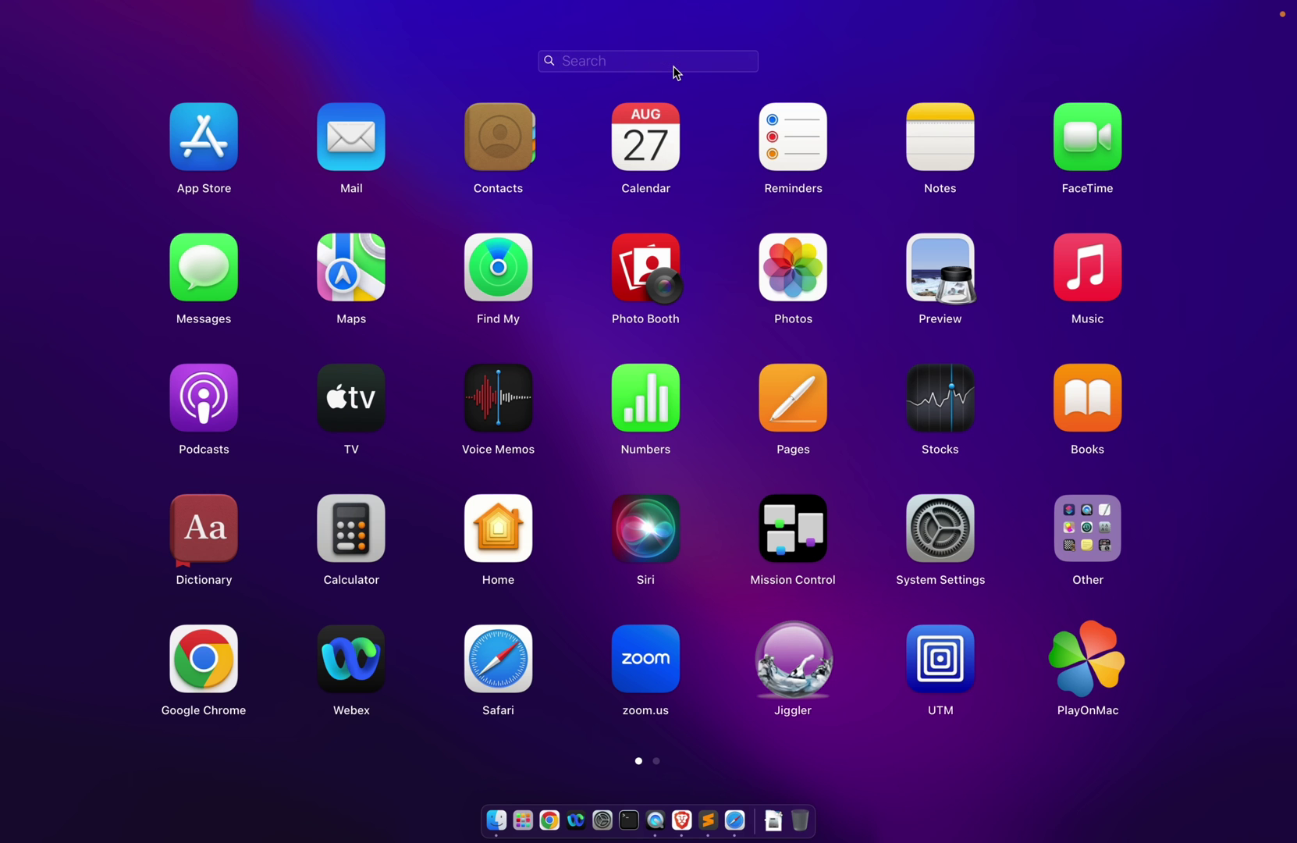
- Launch PlayOnMac via a 'pl' Launchpad search, accept both first-run prompts, and open 'Install a program'
text(pl)
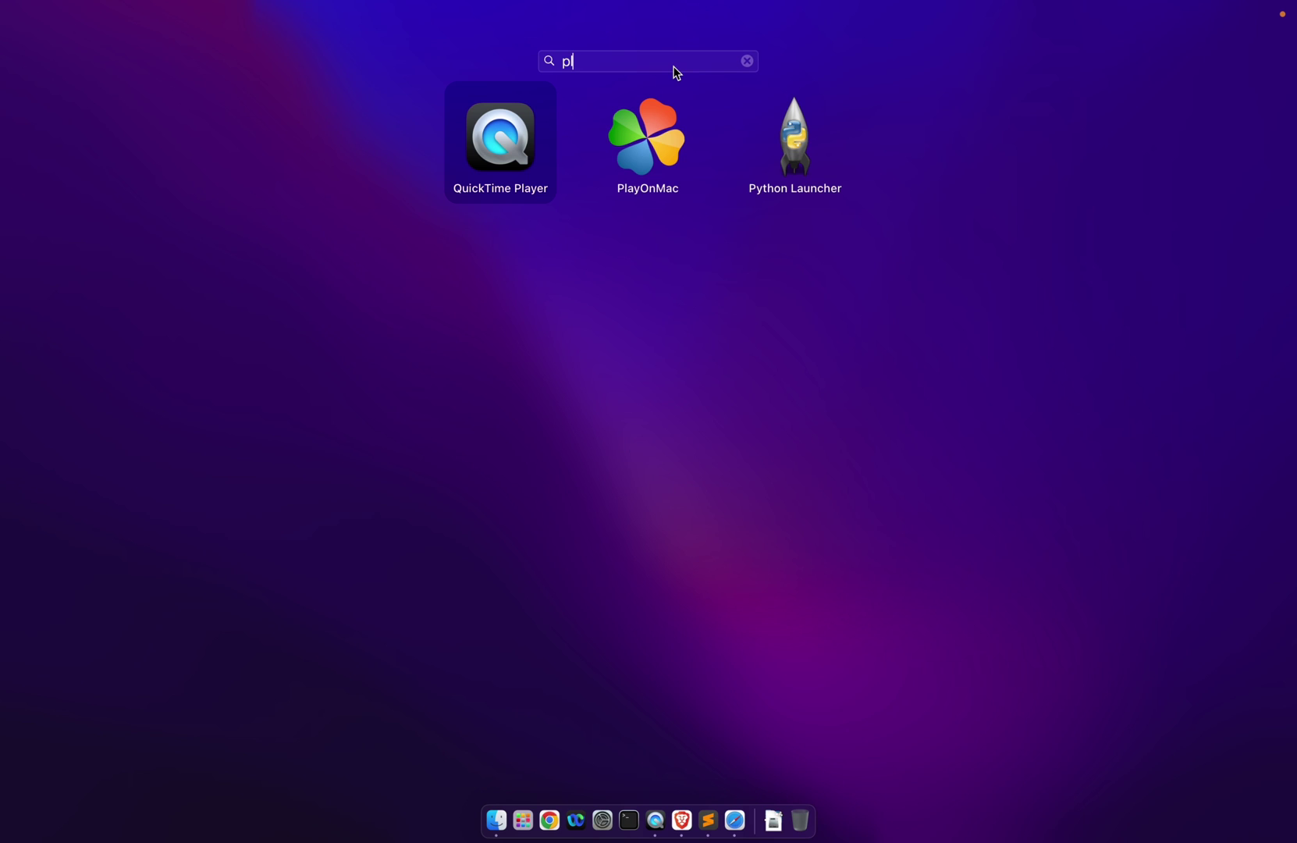
click(664, 137)
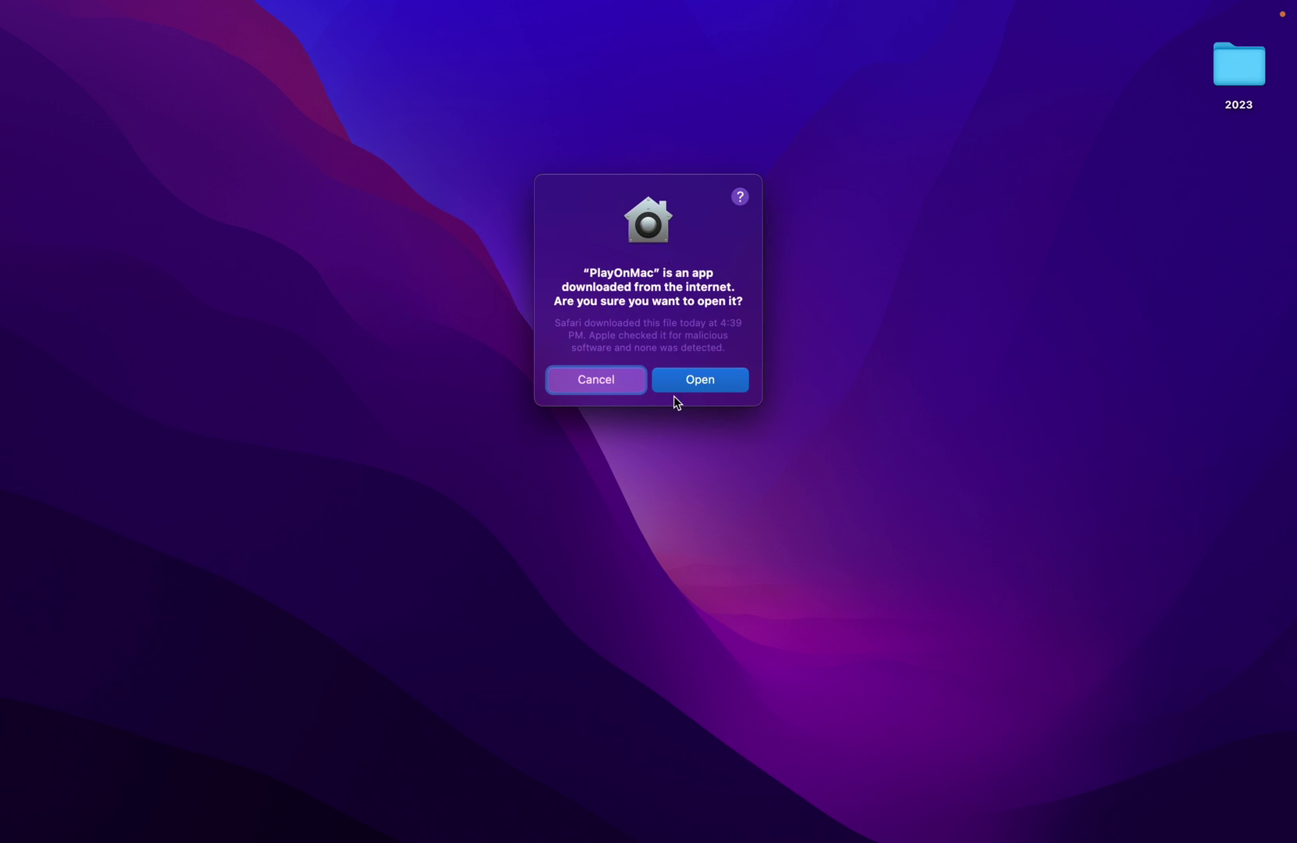
click(706, 381)
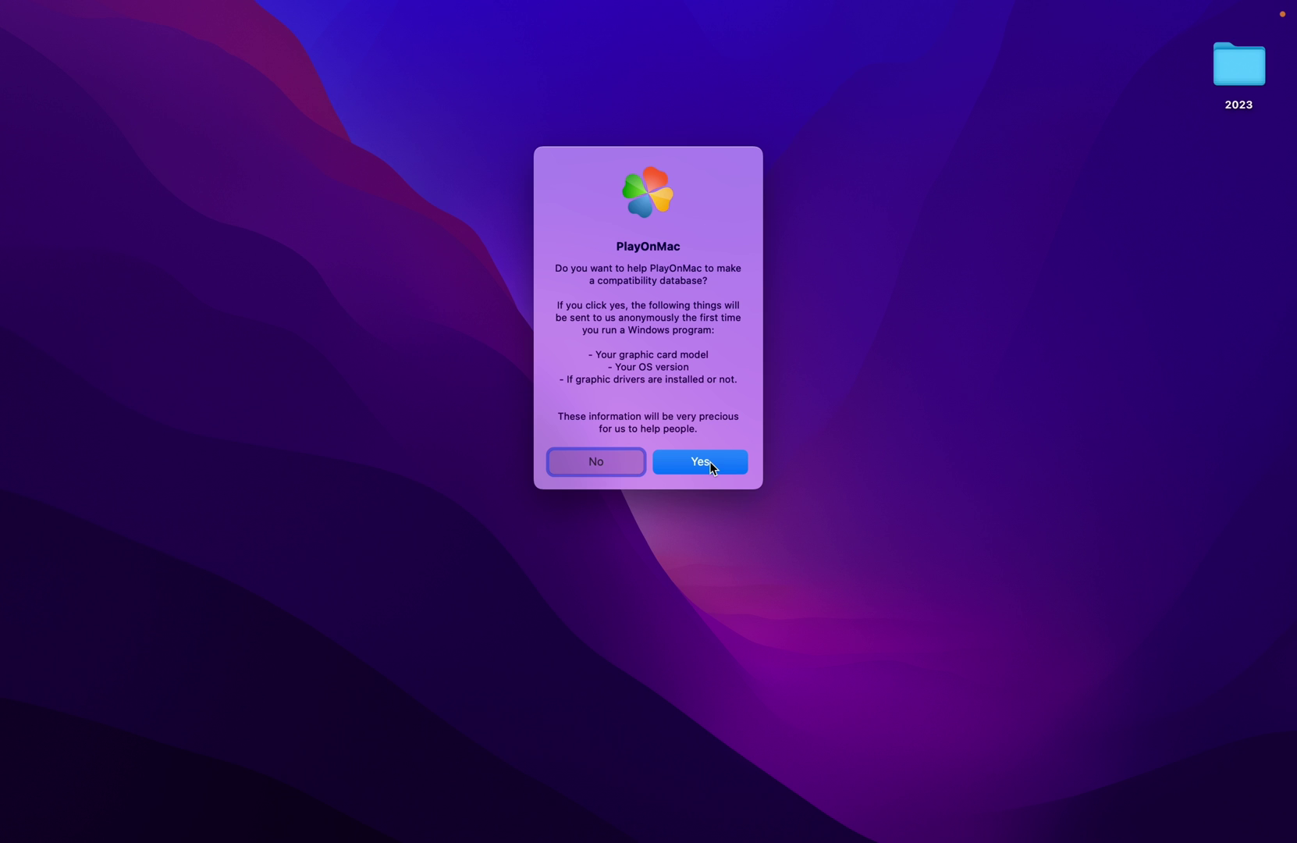
click(710, 461)
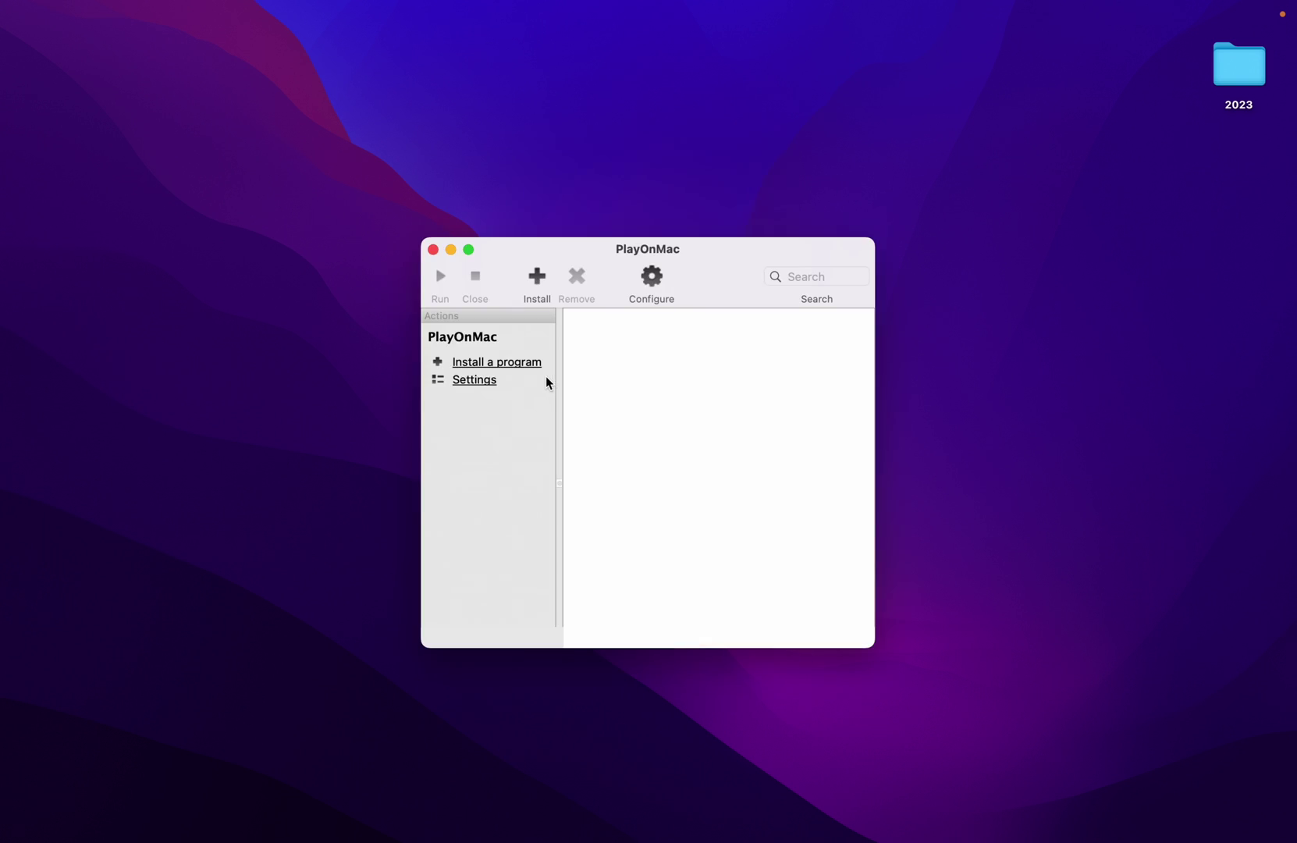
click(468, 249)
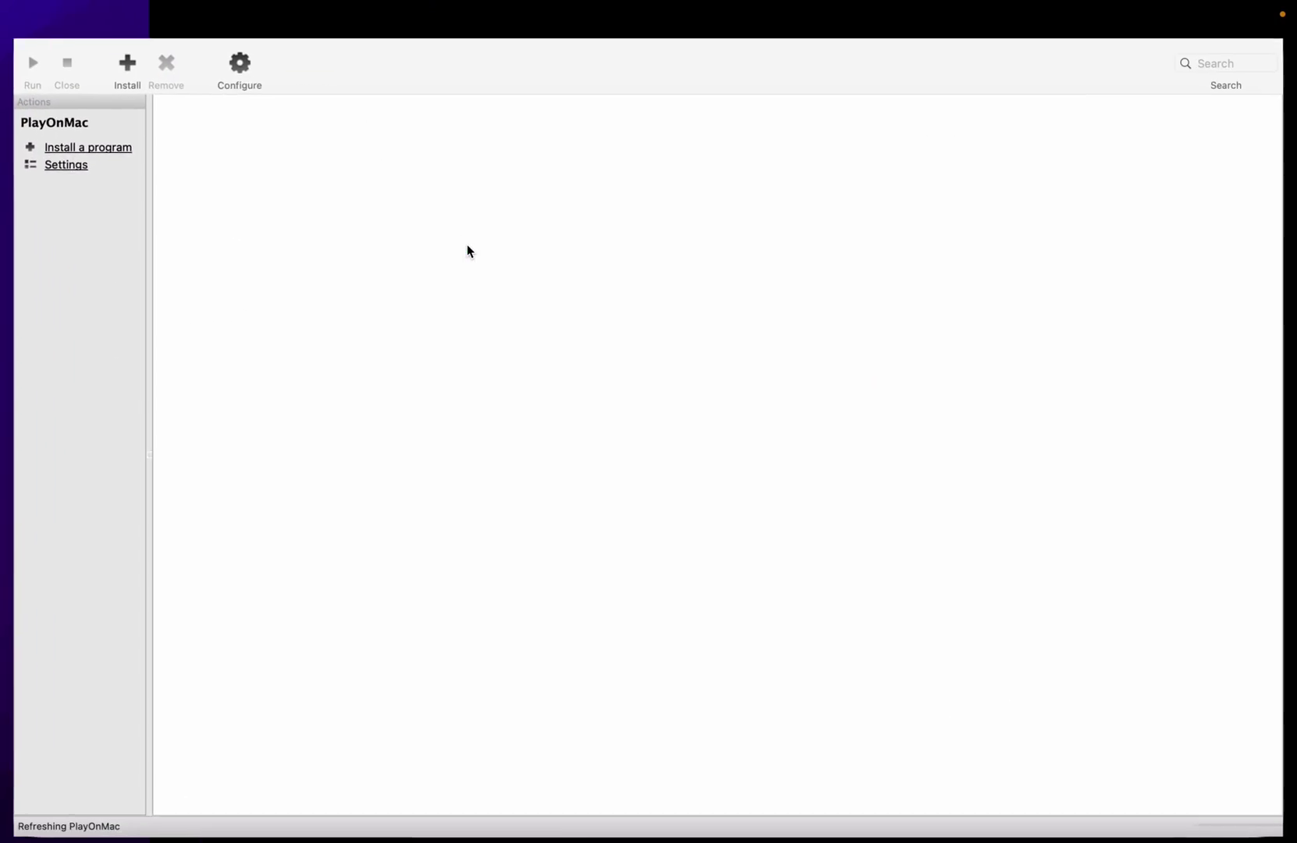
click(102, 143)
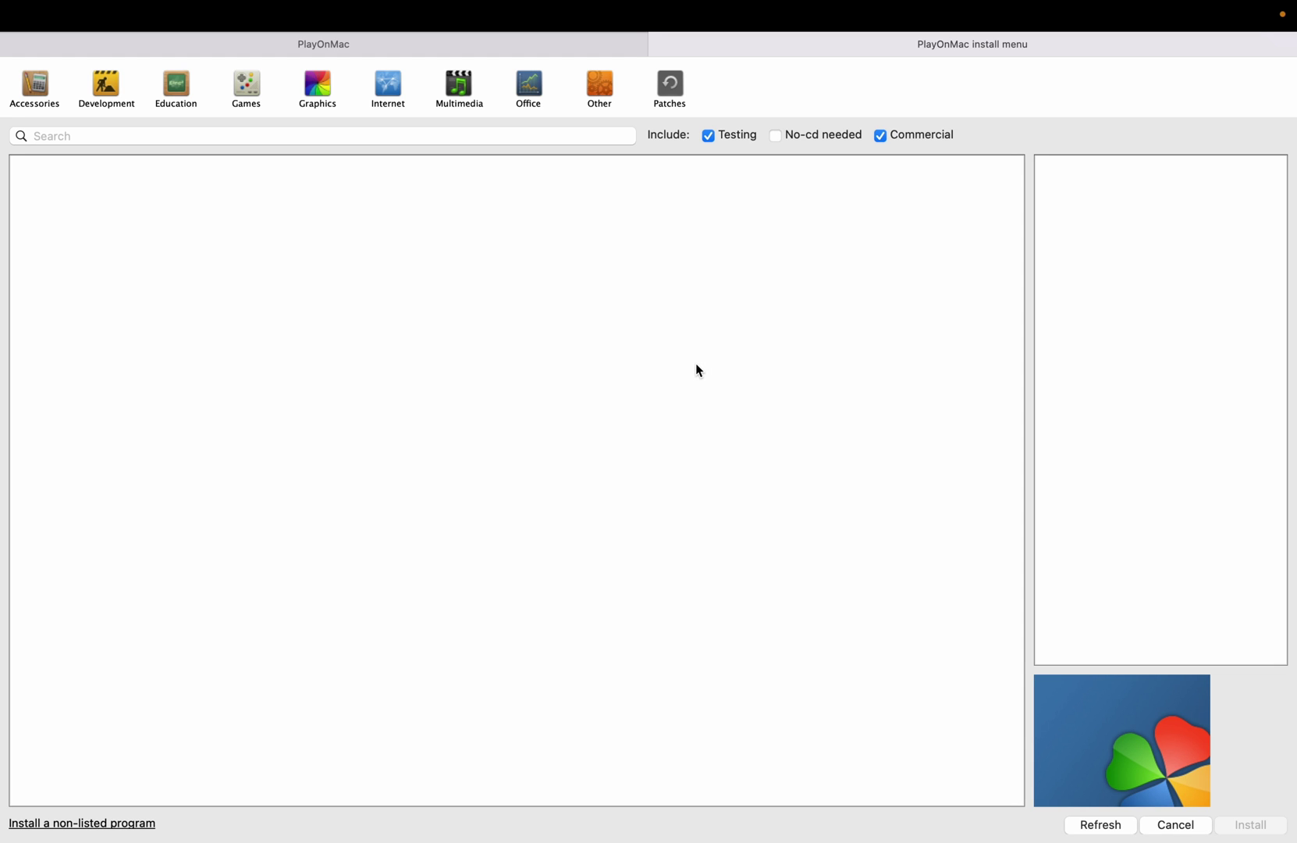
- Search 'note' in the install menu and start installing Notepad Plus Plus
click(366, 136)
text(note)
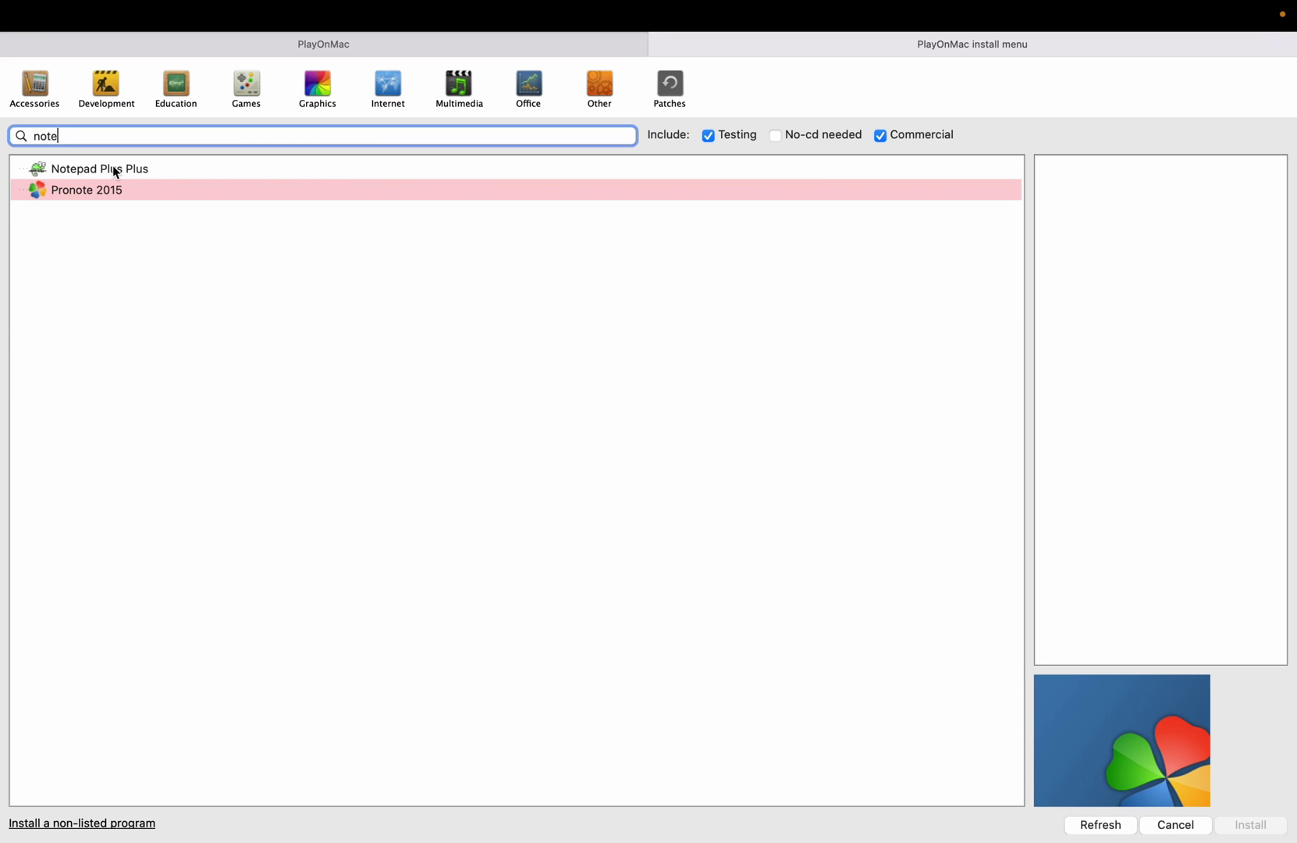
click(114, 171)
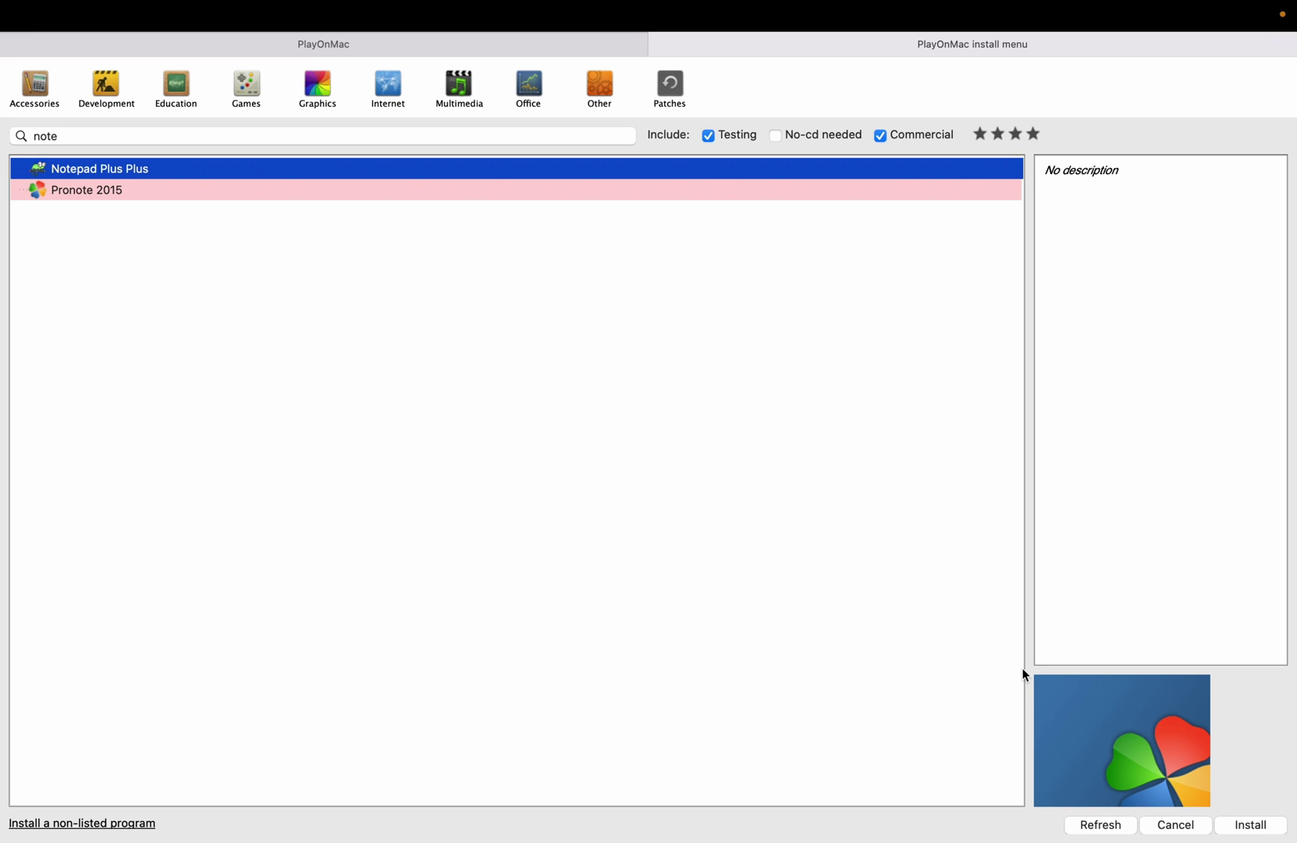
click(1262, 829)
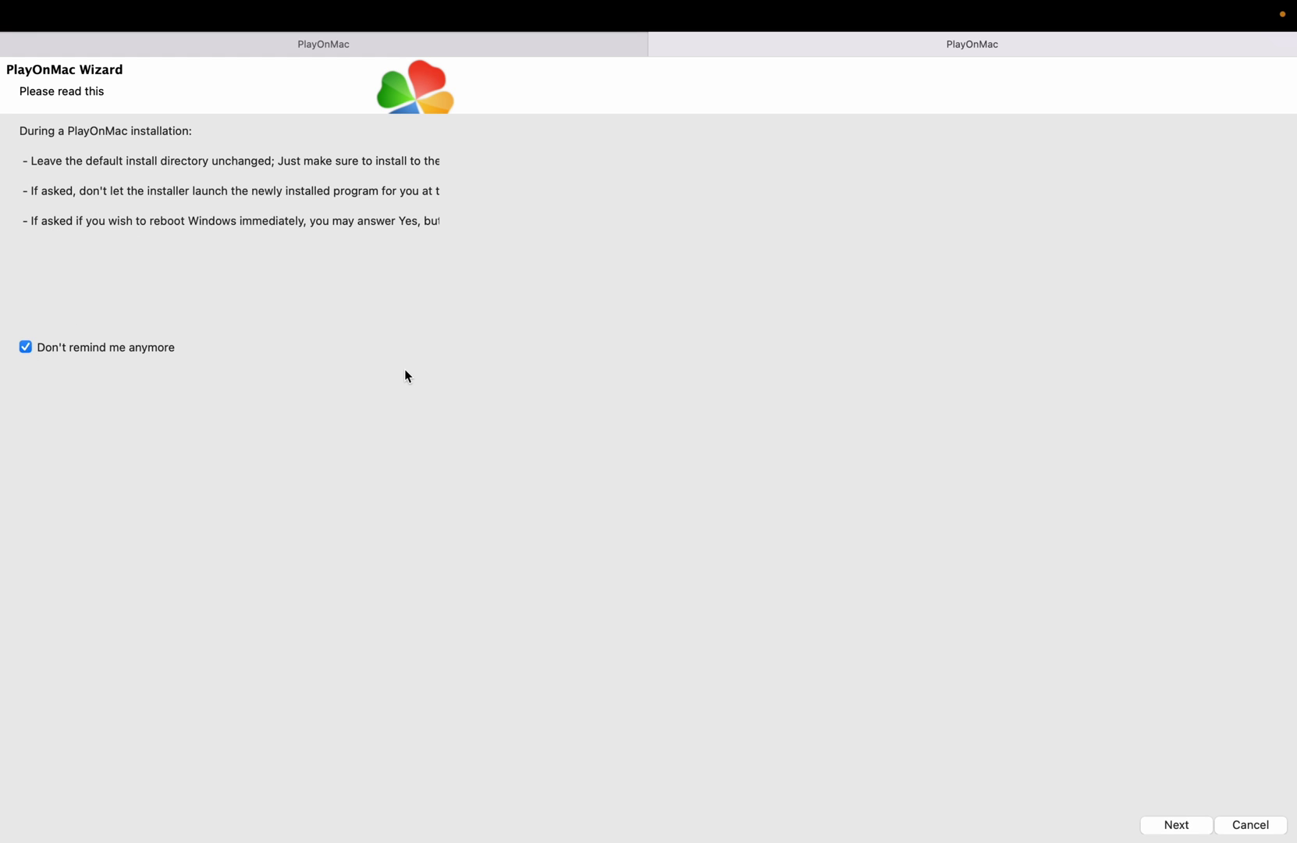
- Return the installer wizard to a normal window and cancel the file-open dialog
mouse_move(298, 6)
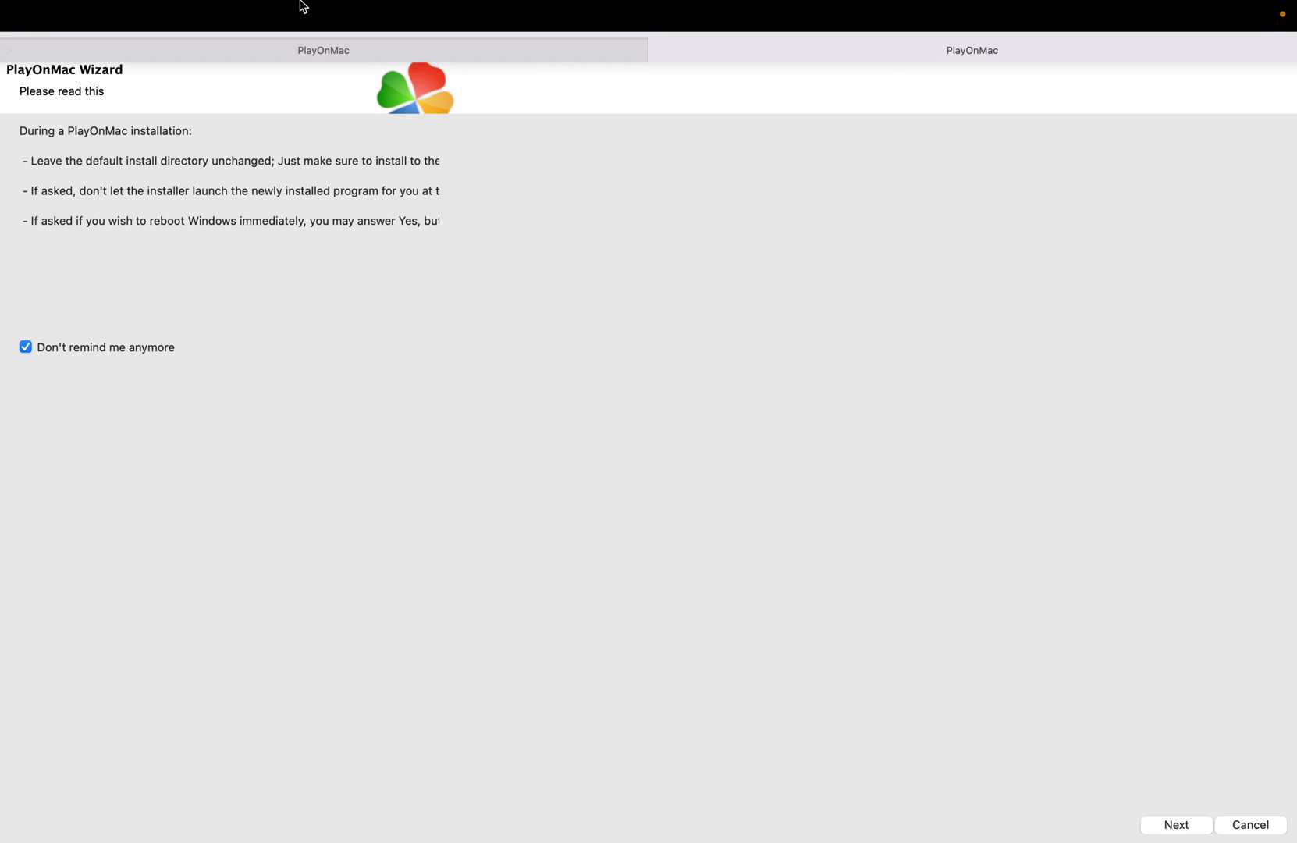
click(49, 45)
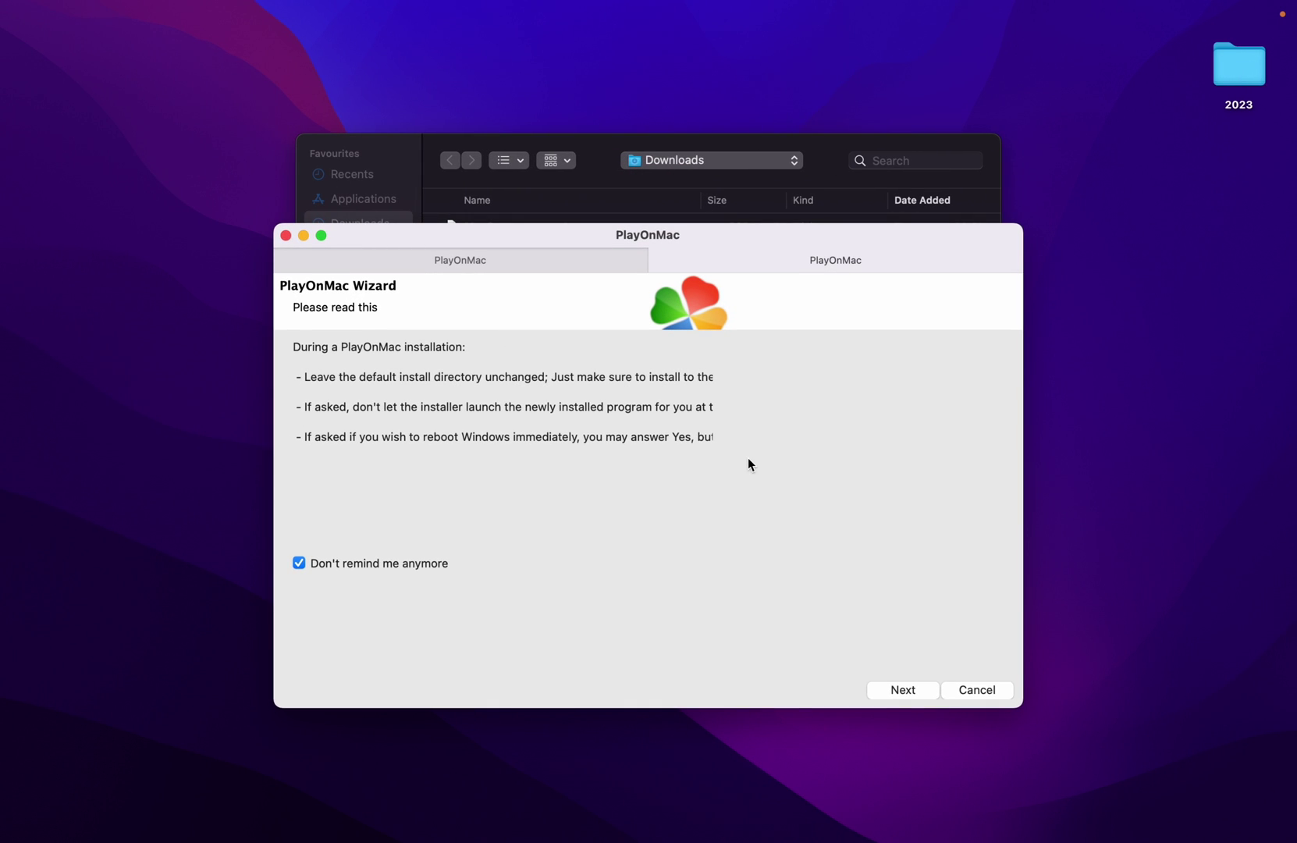
click(831, 166)
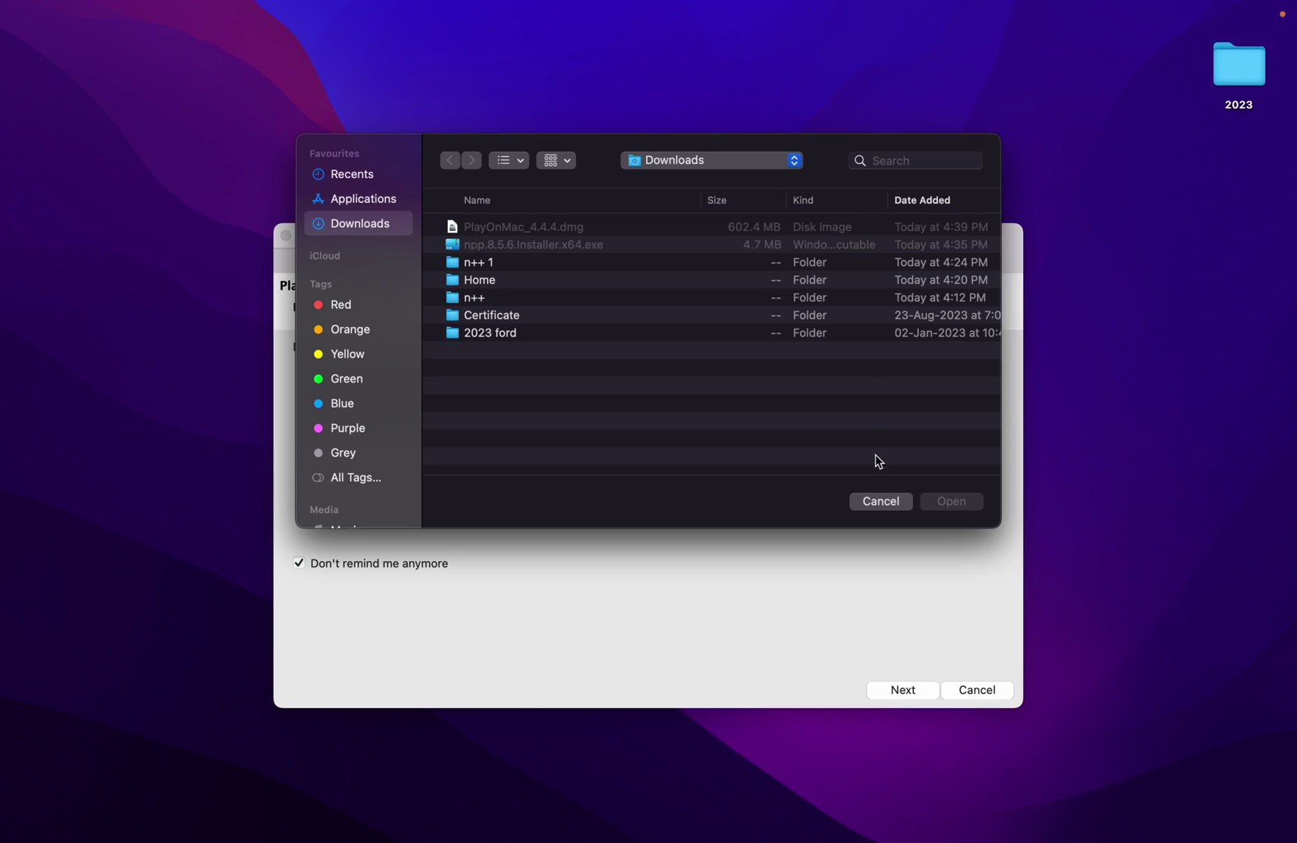
click(880, 502)
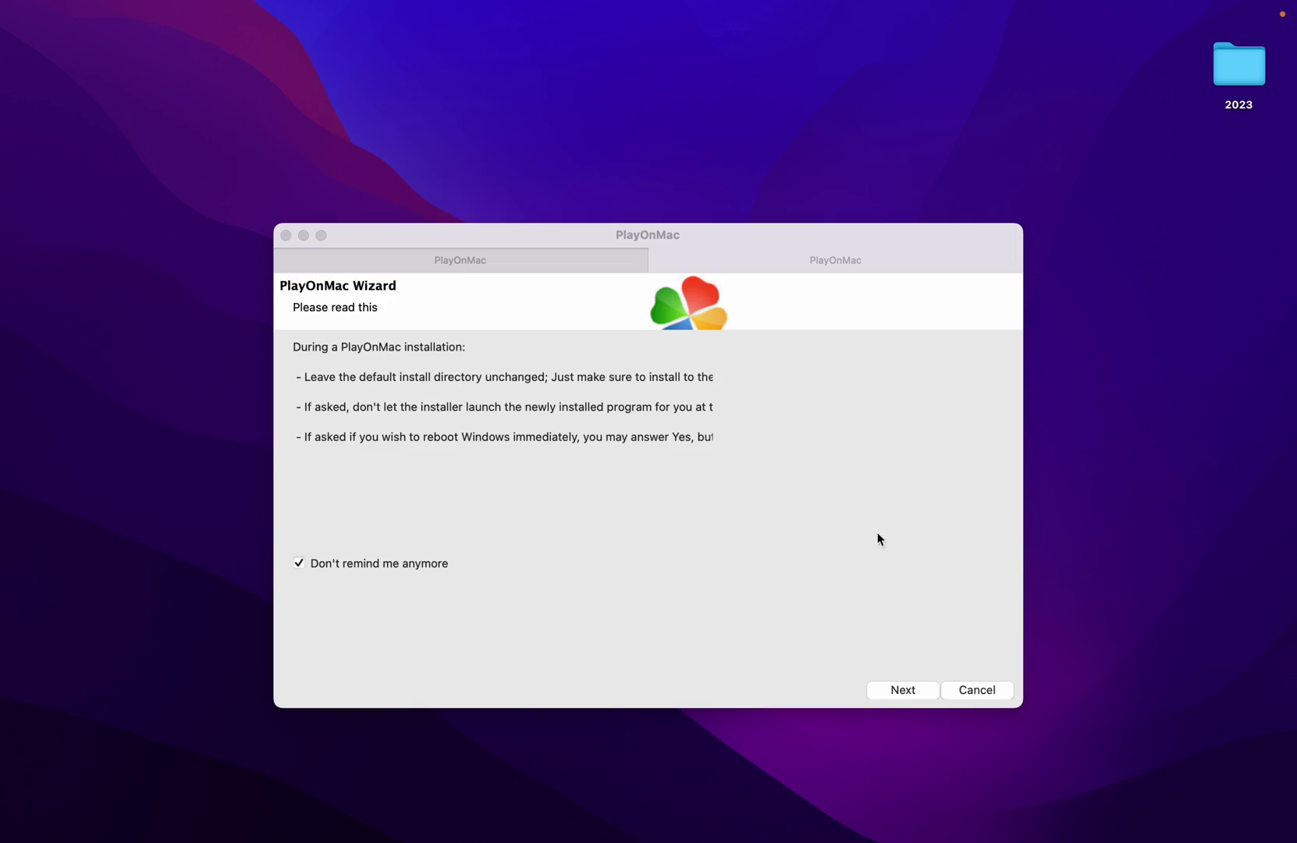
- Advance past the installation notes, WineHQ and Catalina notices until the Wine crash error appears
click(911, 691)
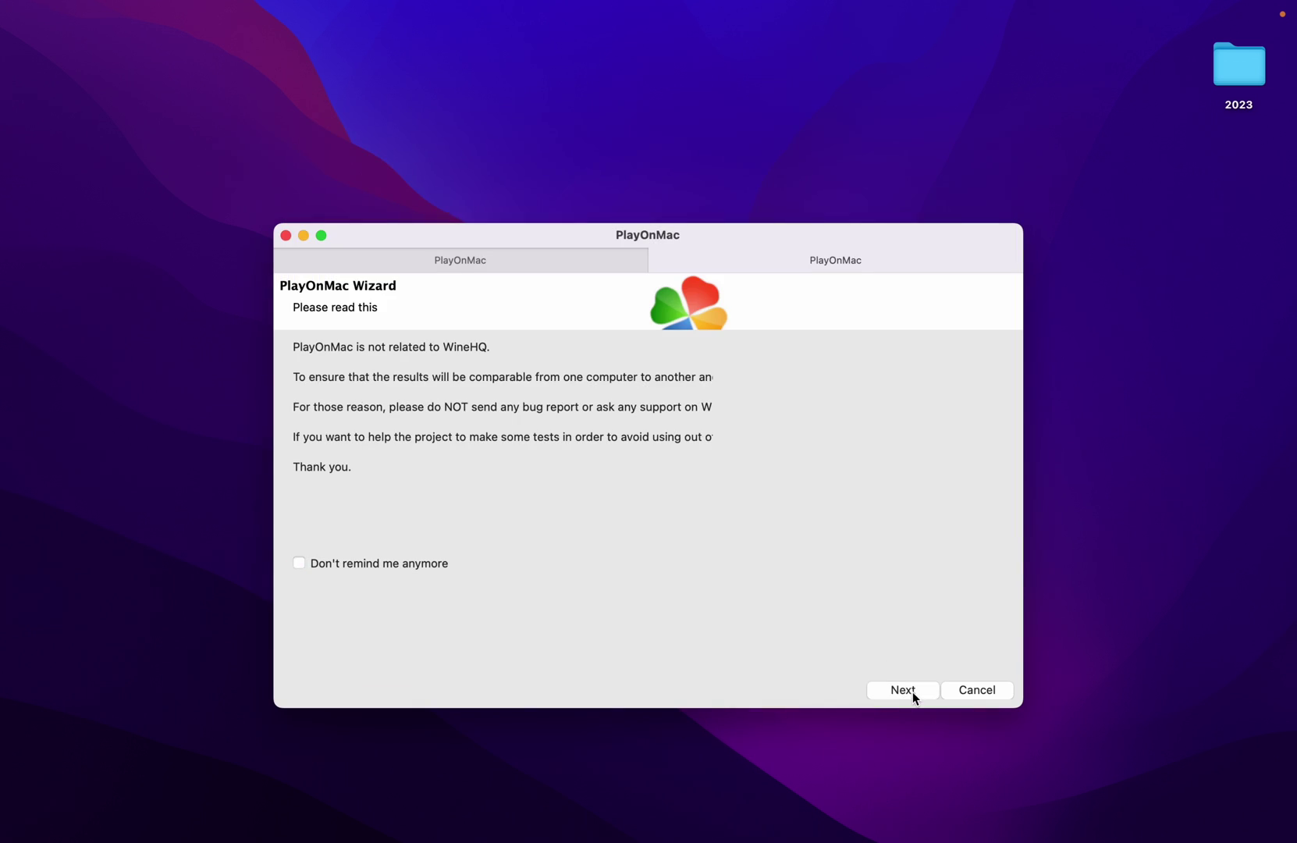
click(912, 692)
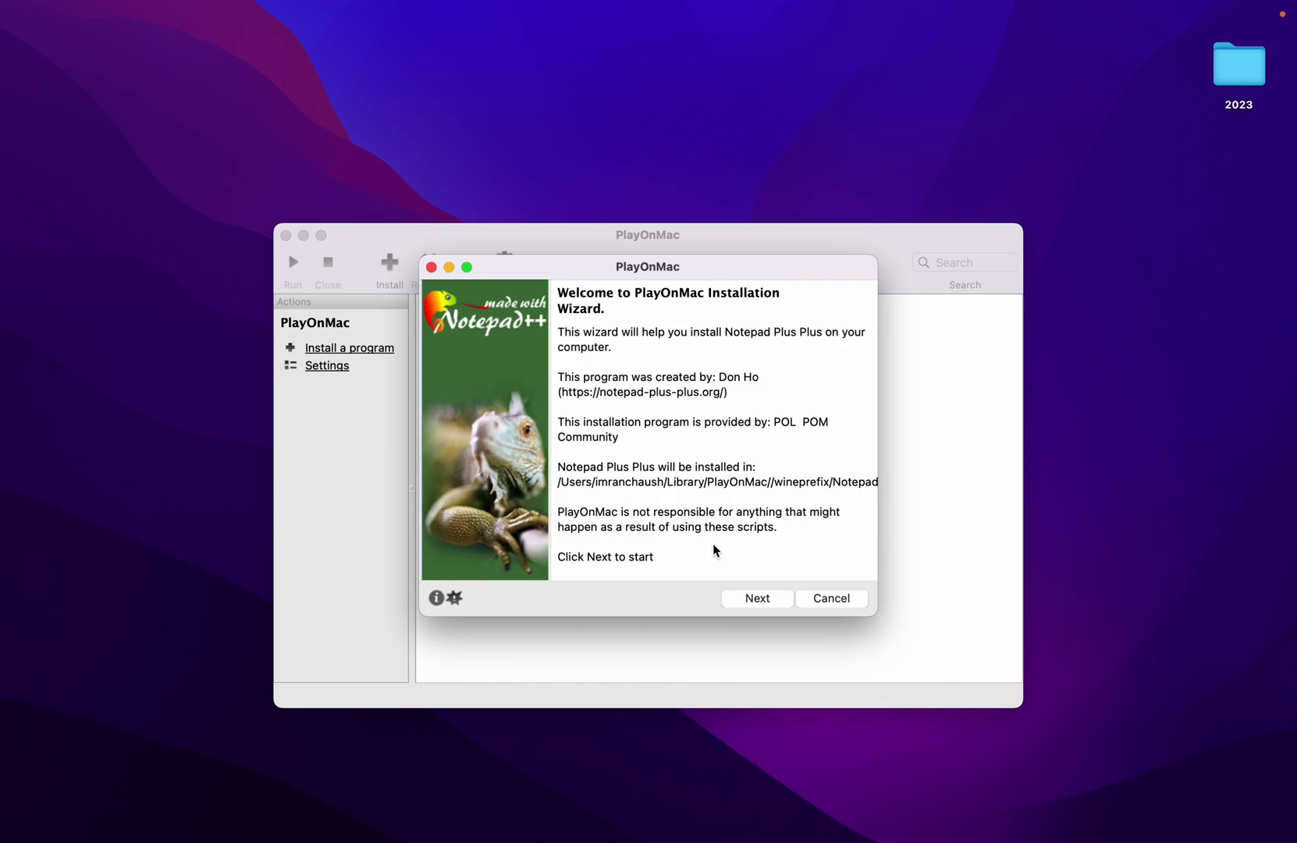
click(764, 602)
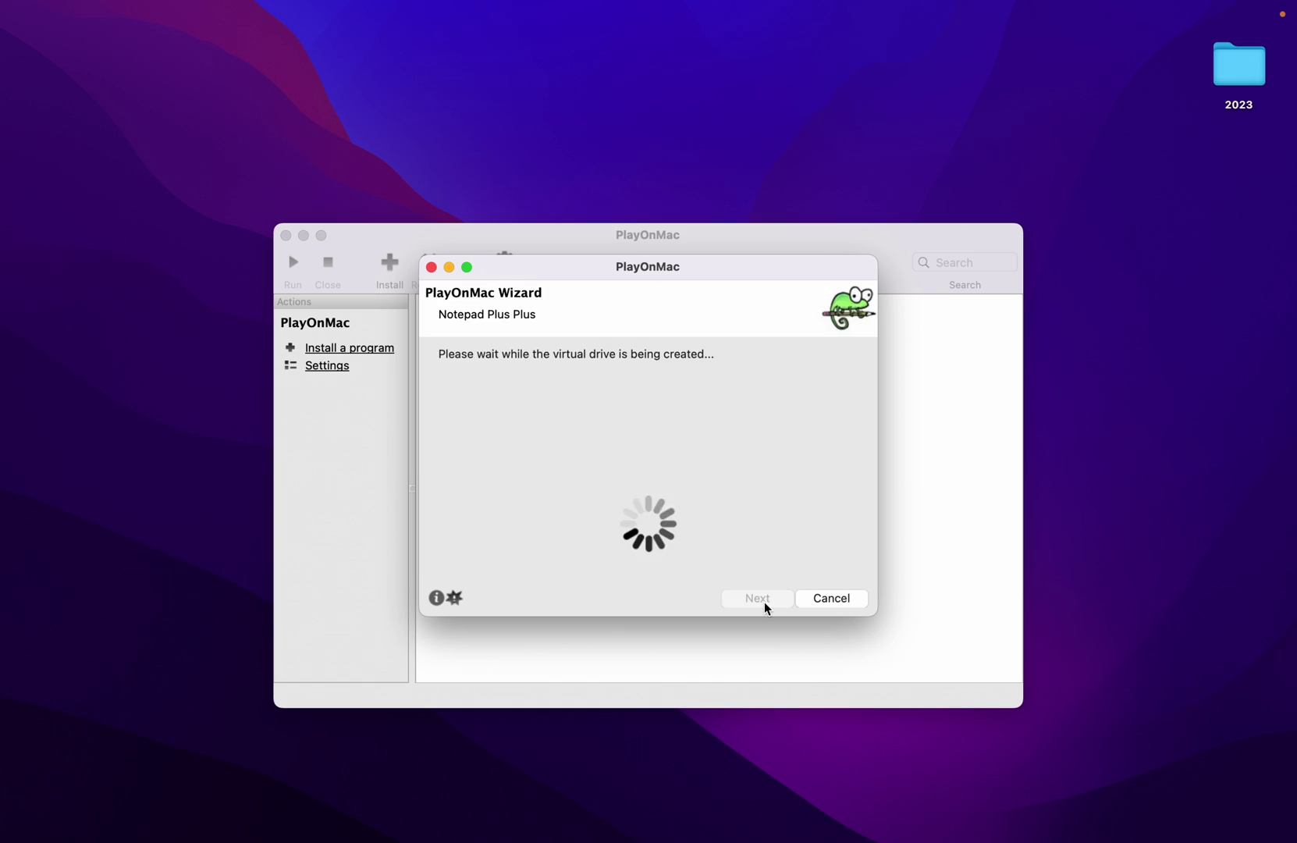
click(765, 602)
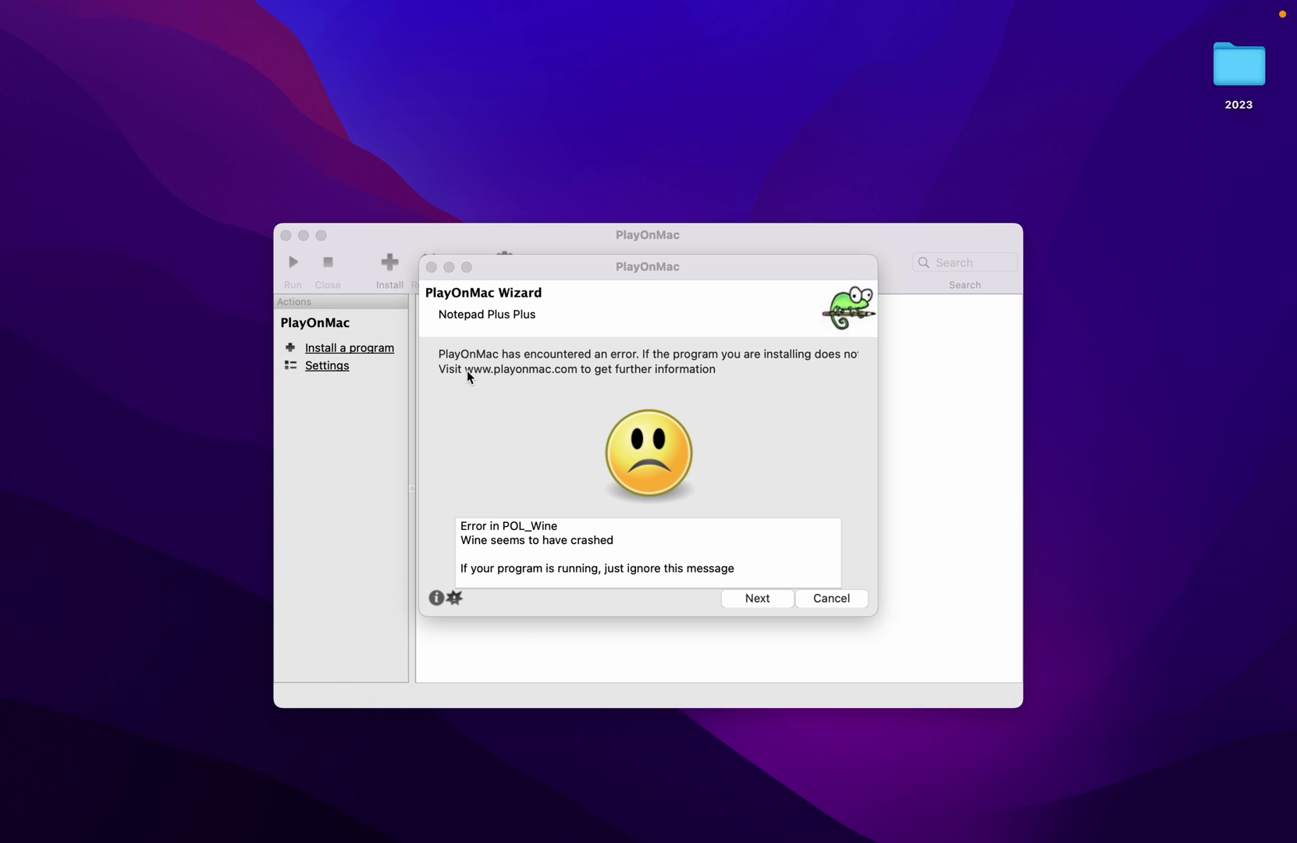
click(467, 373)
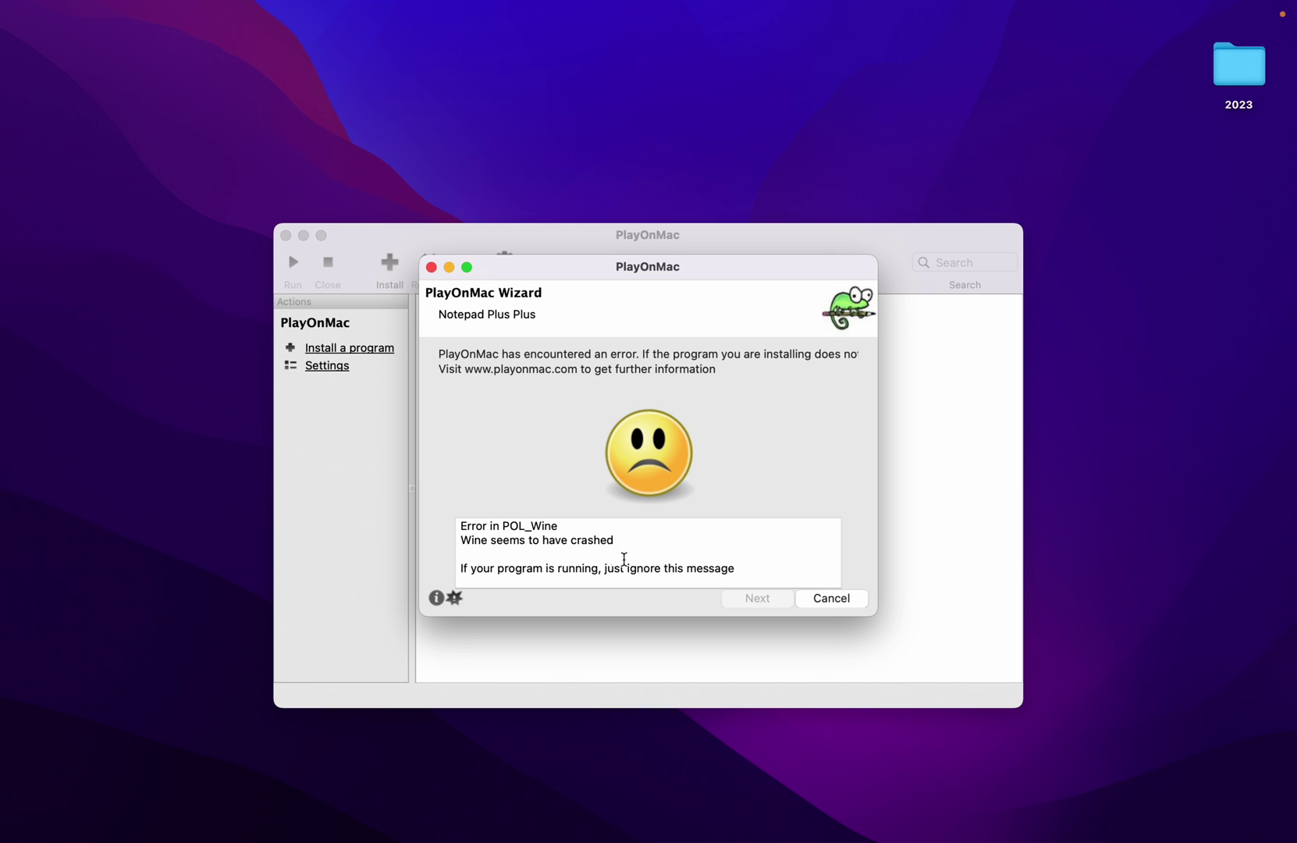
scroll(622, 529, down, 1)
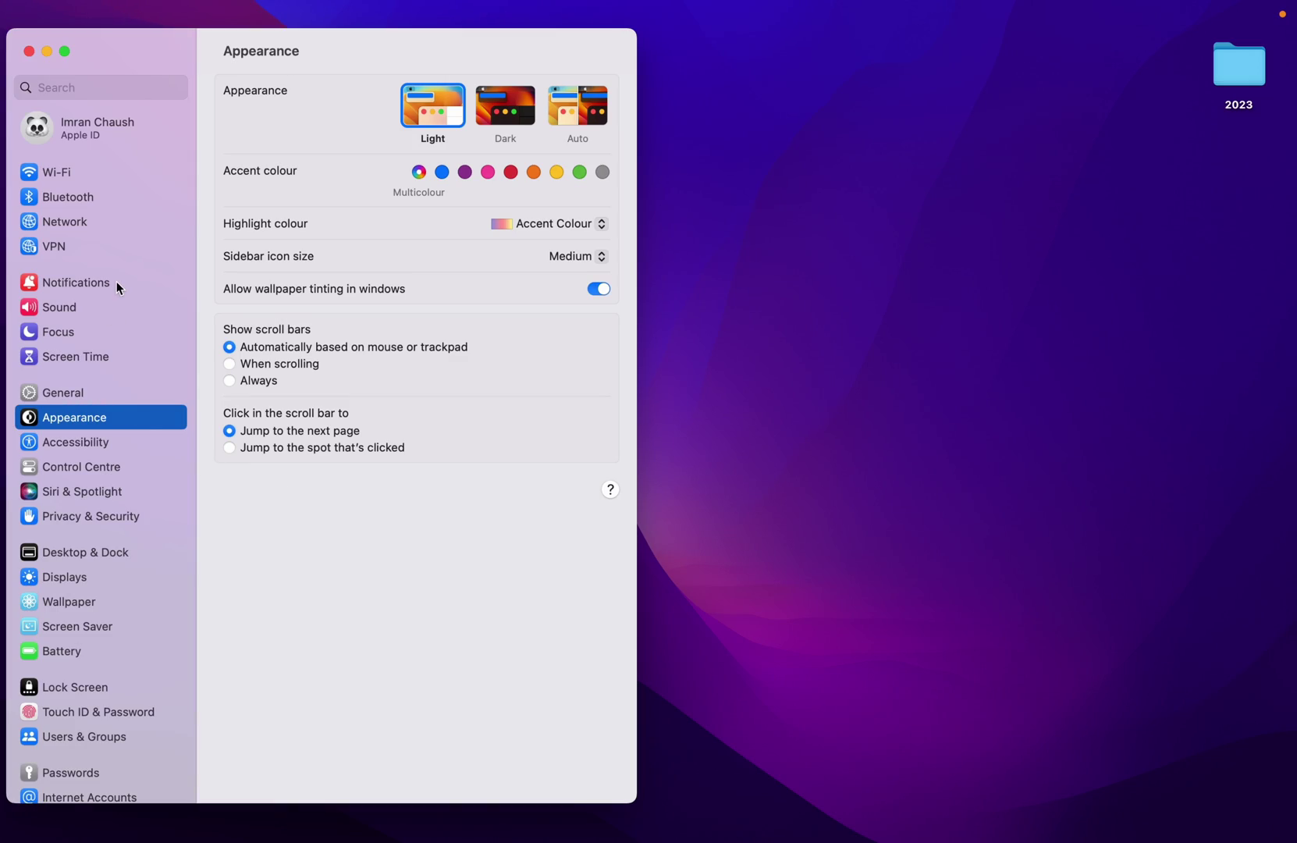
- In Privacy & Security, allow downloaded applications from the App Store only
click(86, 513)
scroll(497, 578, down, 3)
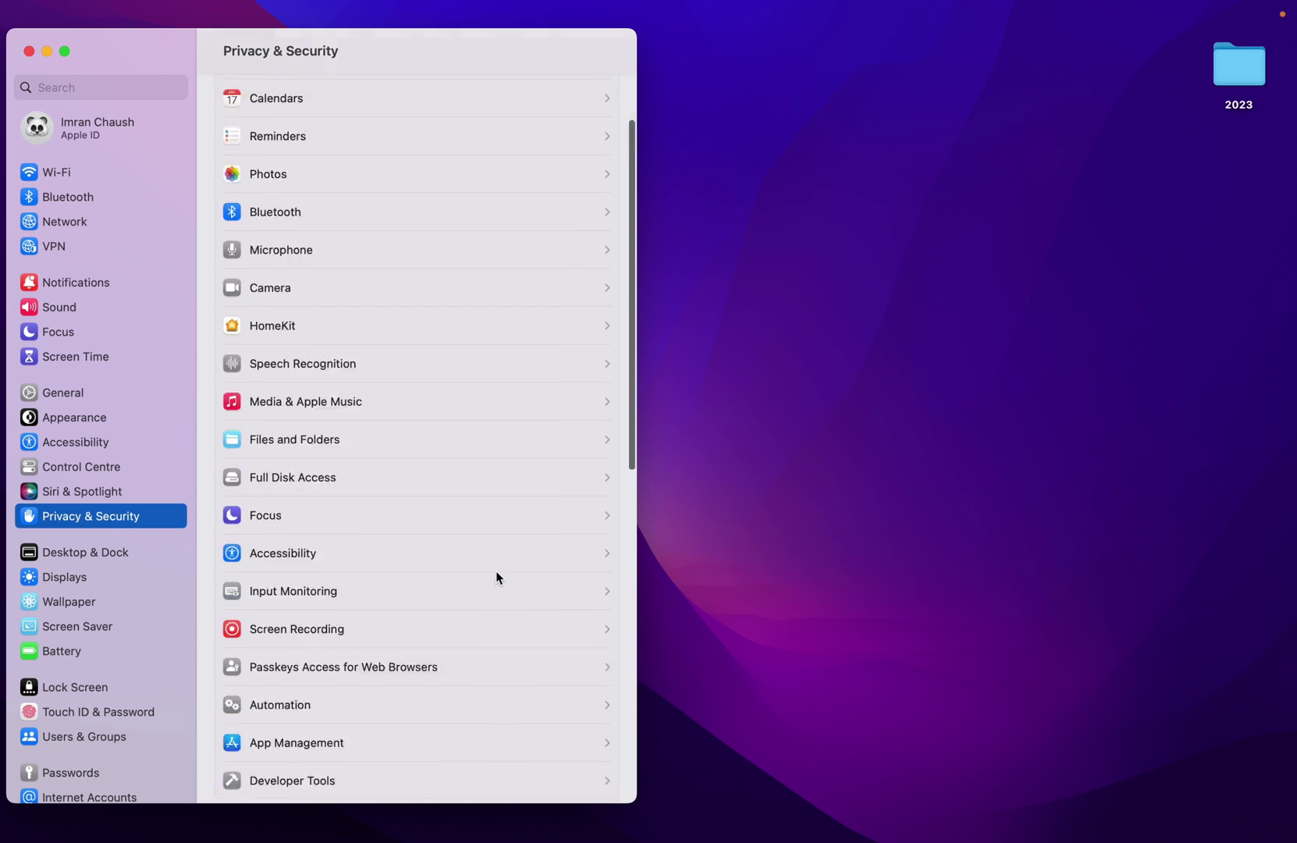
scroll(497, 578, down, 10)
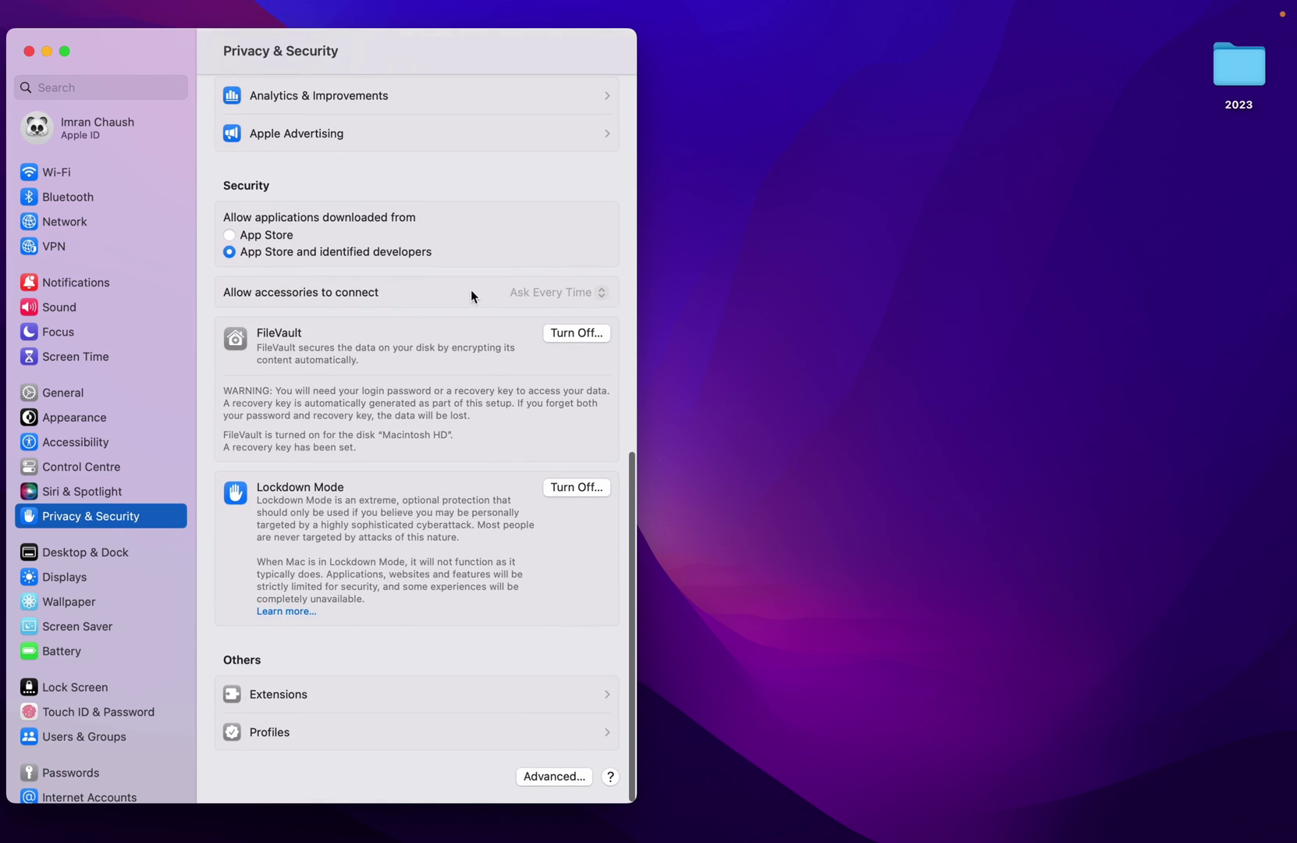
click(252, 234)
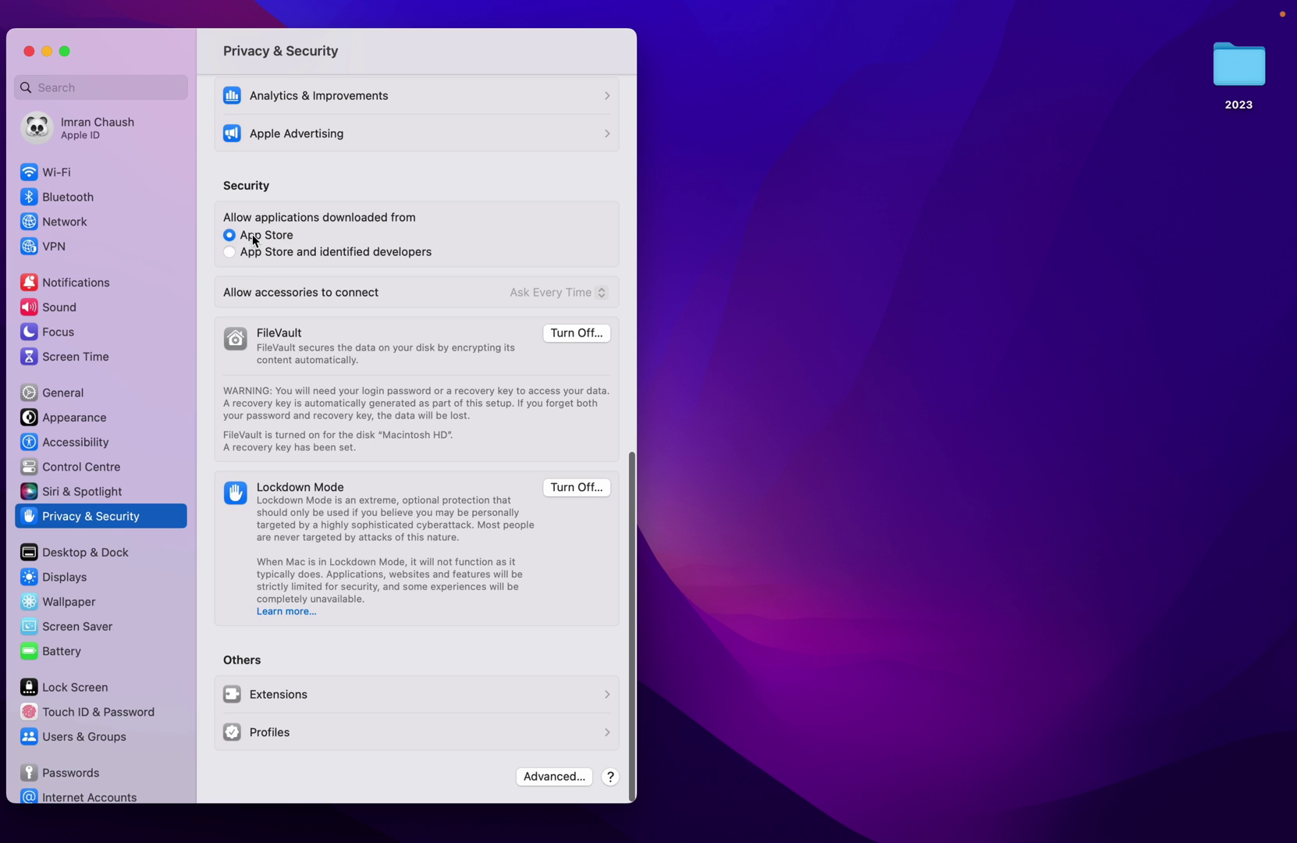